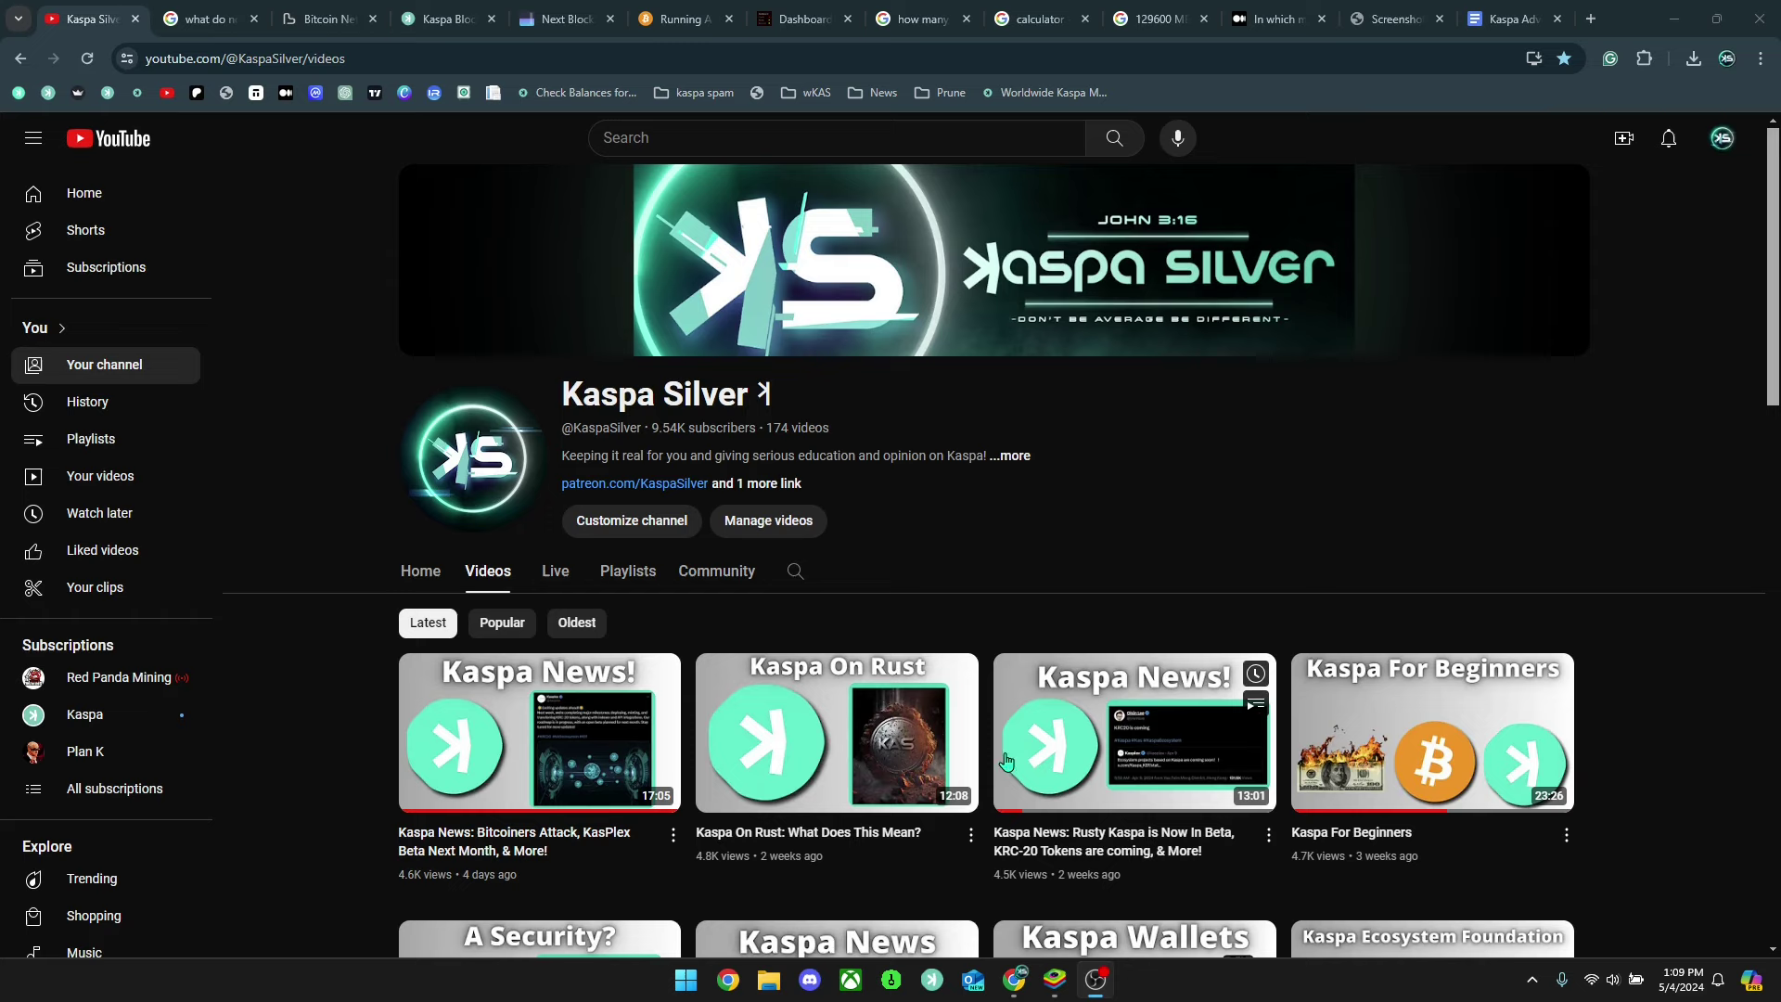
- Bring up the Kaspium wallet and check its single 5 KAS UTXO, incoming 5 KAS transaction and Receive address
{"action": "left_click", "coordinate": [1061, 982]}
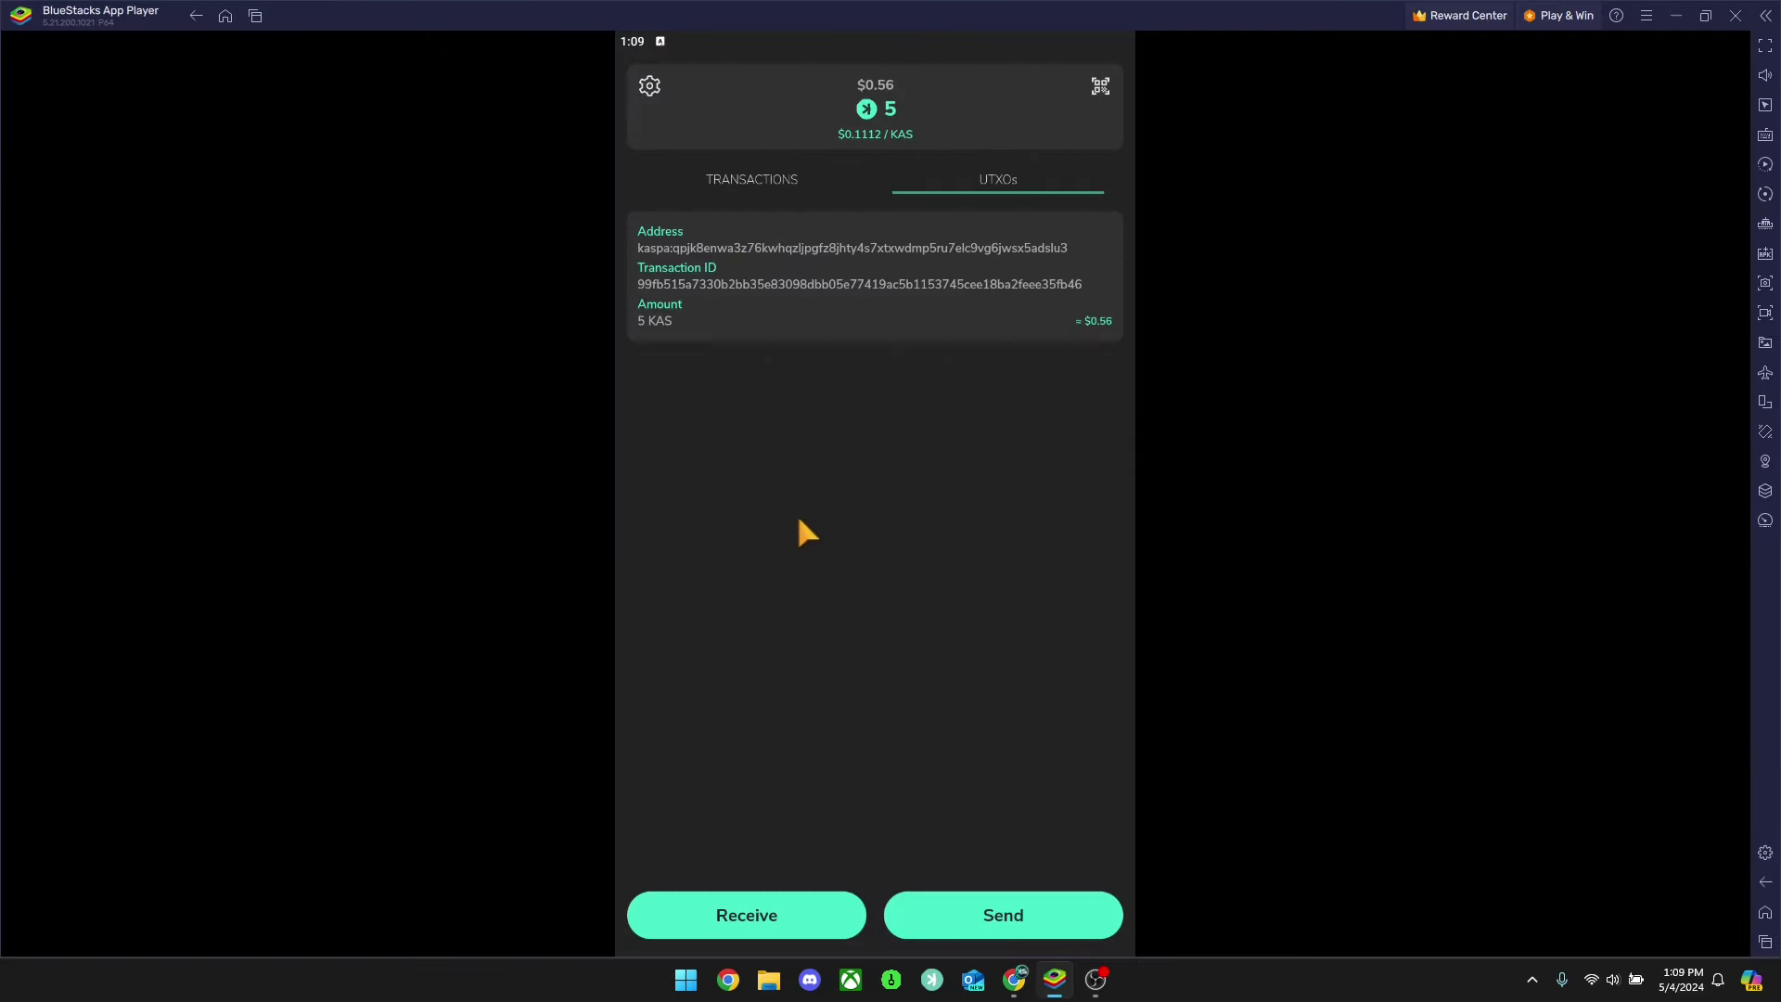
{"action": "left_click", "coordinate": [794, 190]}
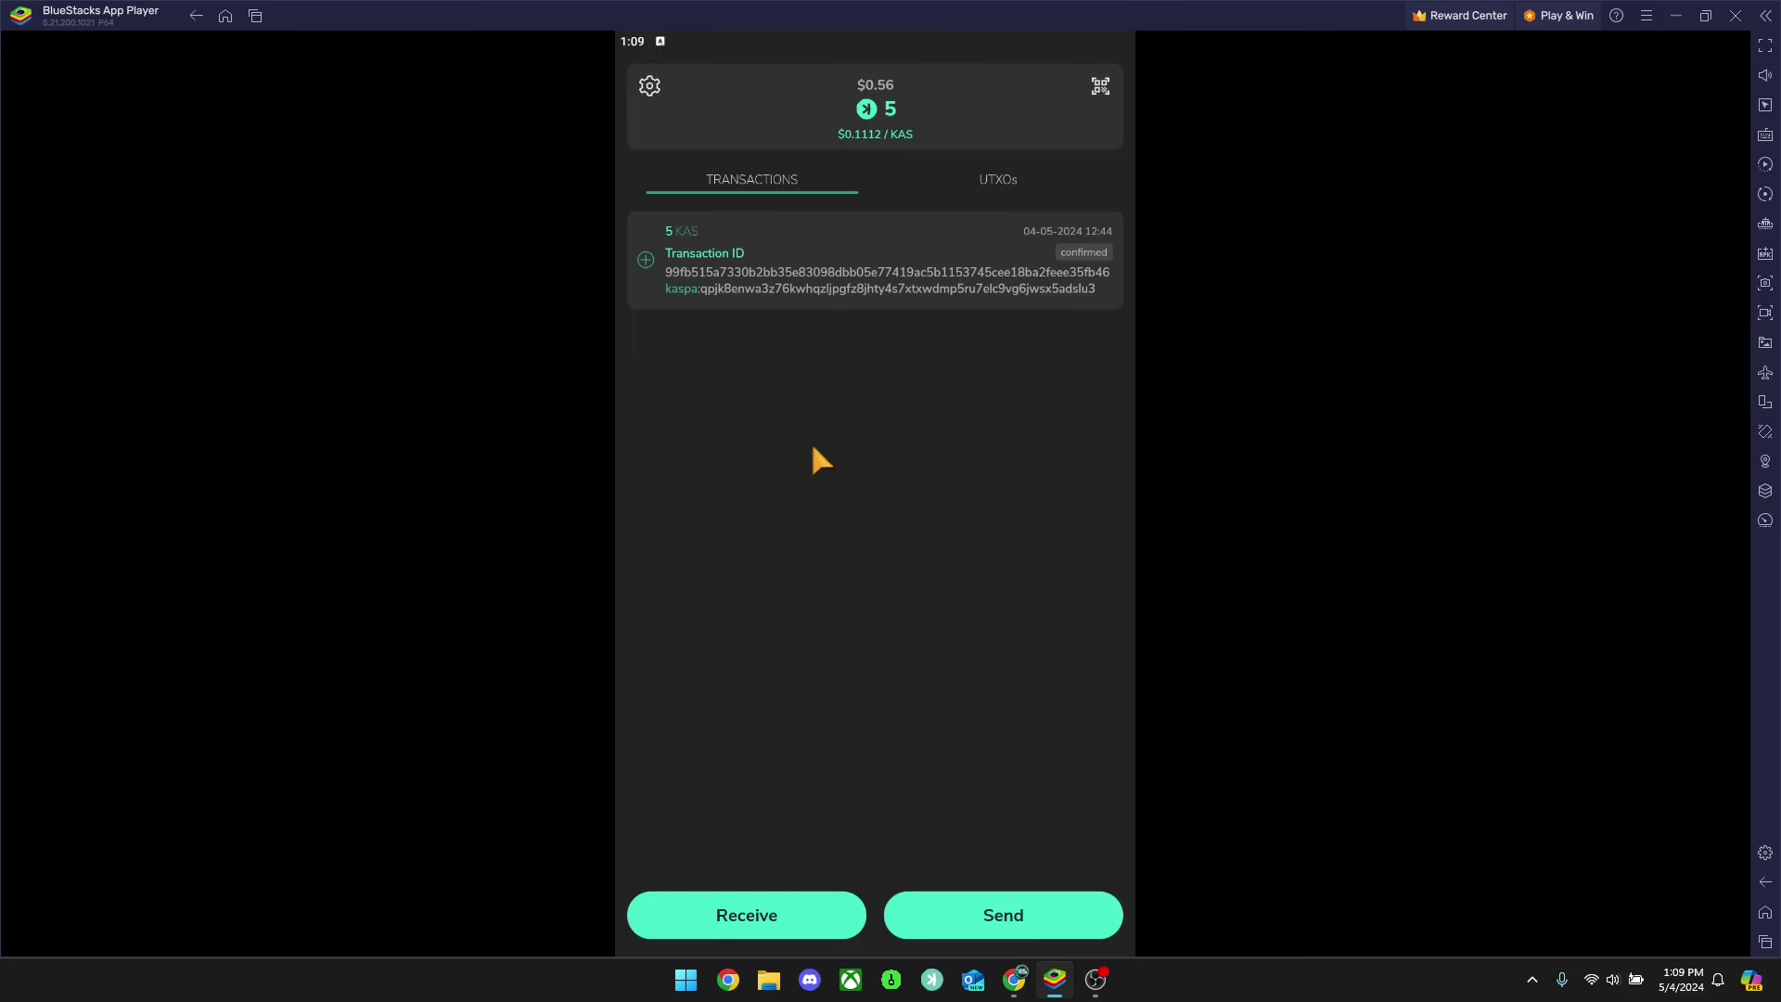
{"action": "left_click", "coordinate": [998, 193]}
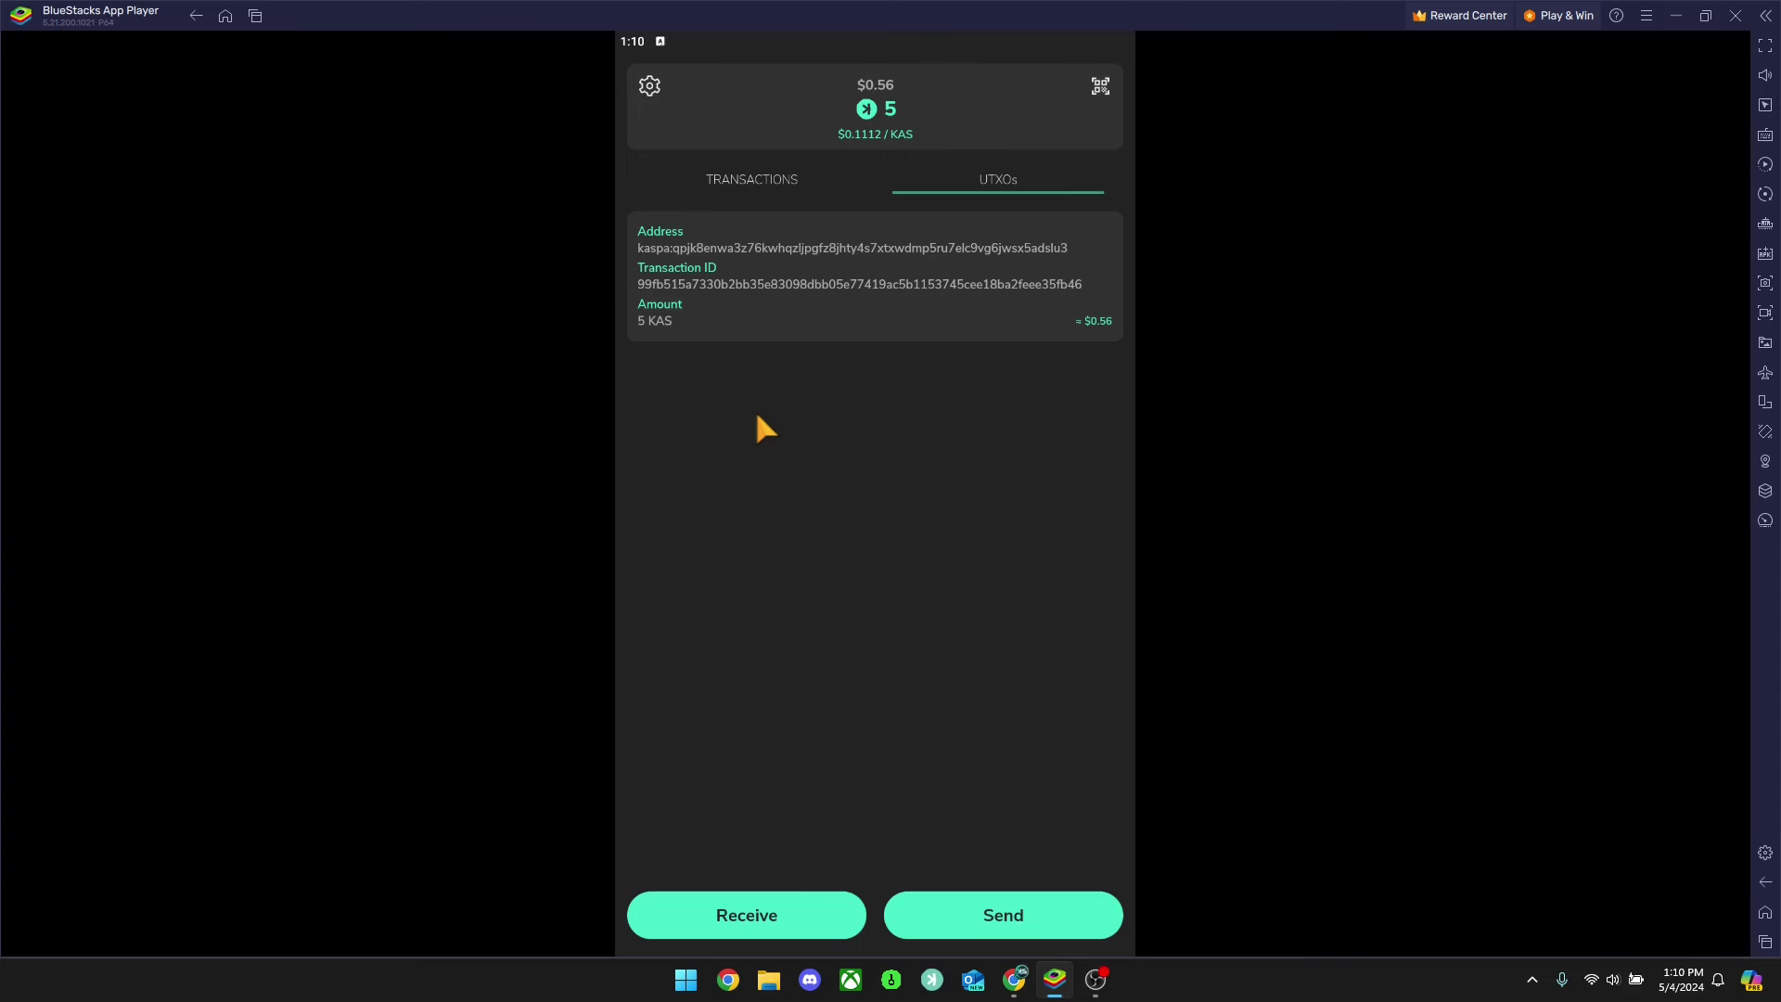
{"action": "left_click", "coordinate": [757, 178]}
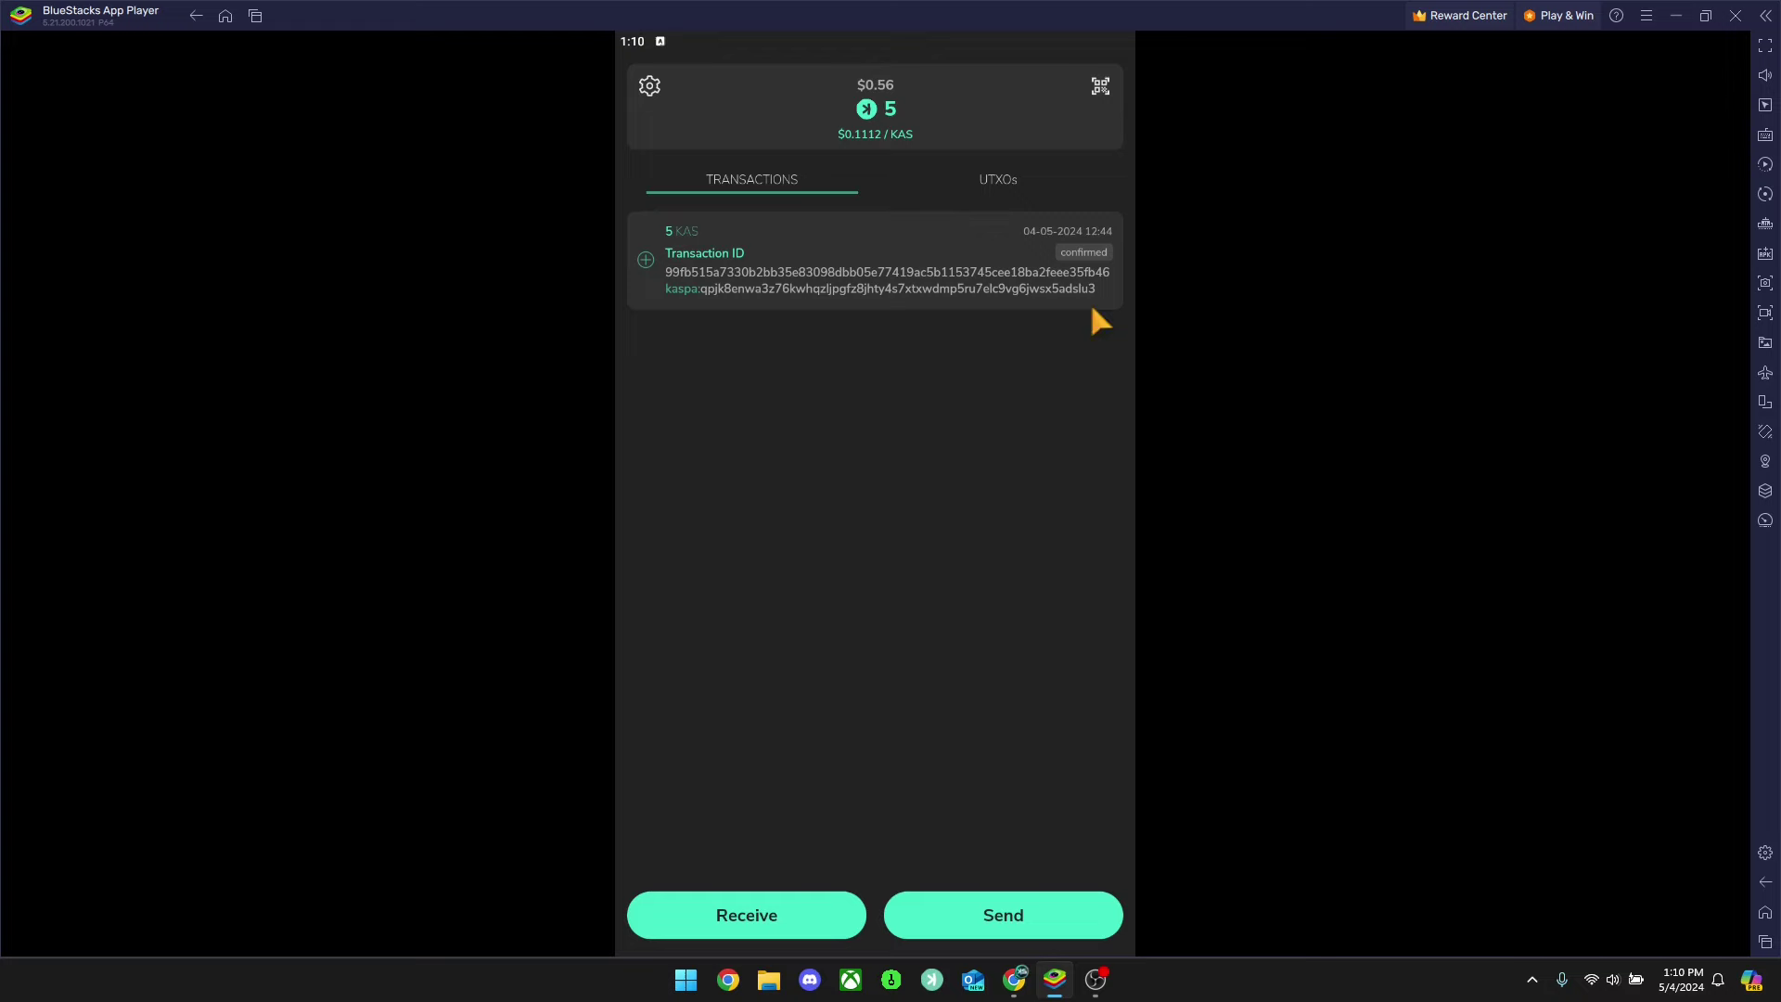
{"action": "left_click", "coordinate": [742, 920]}
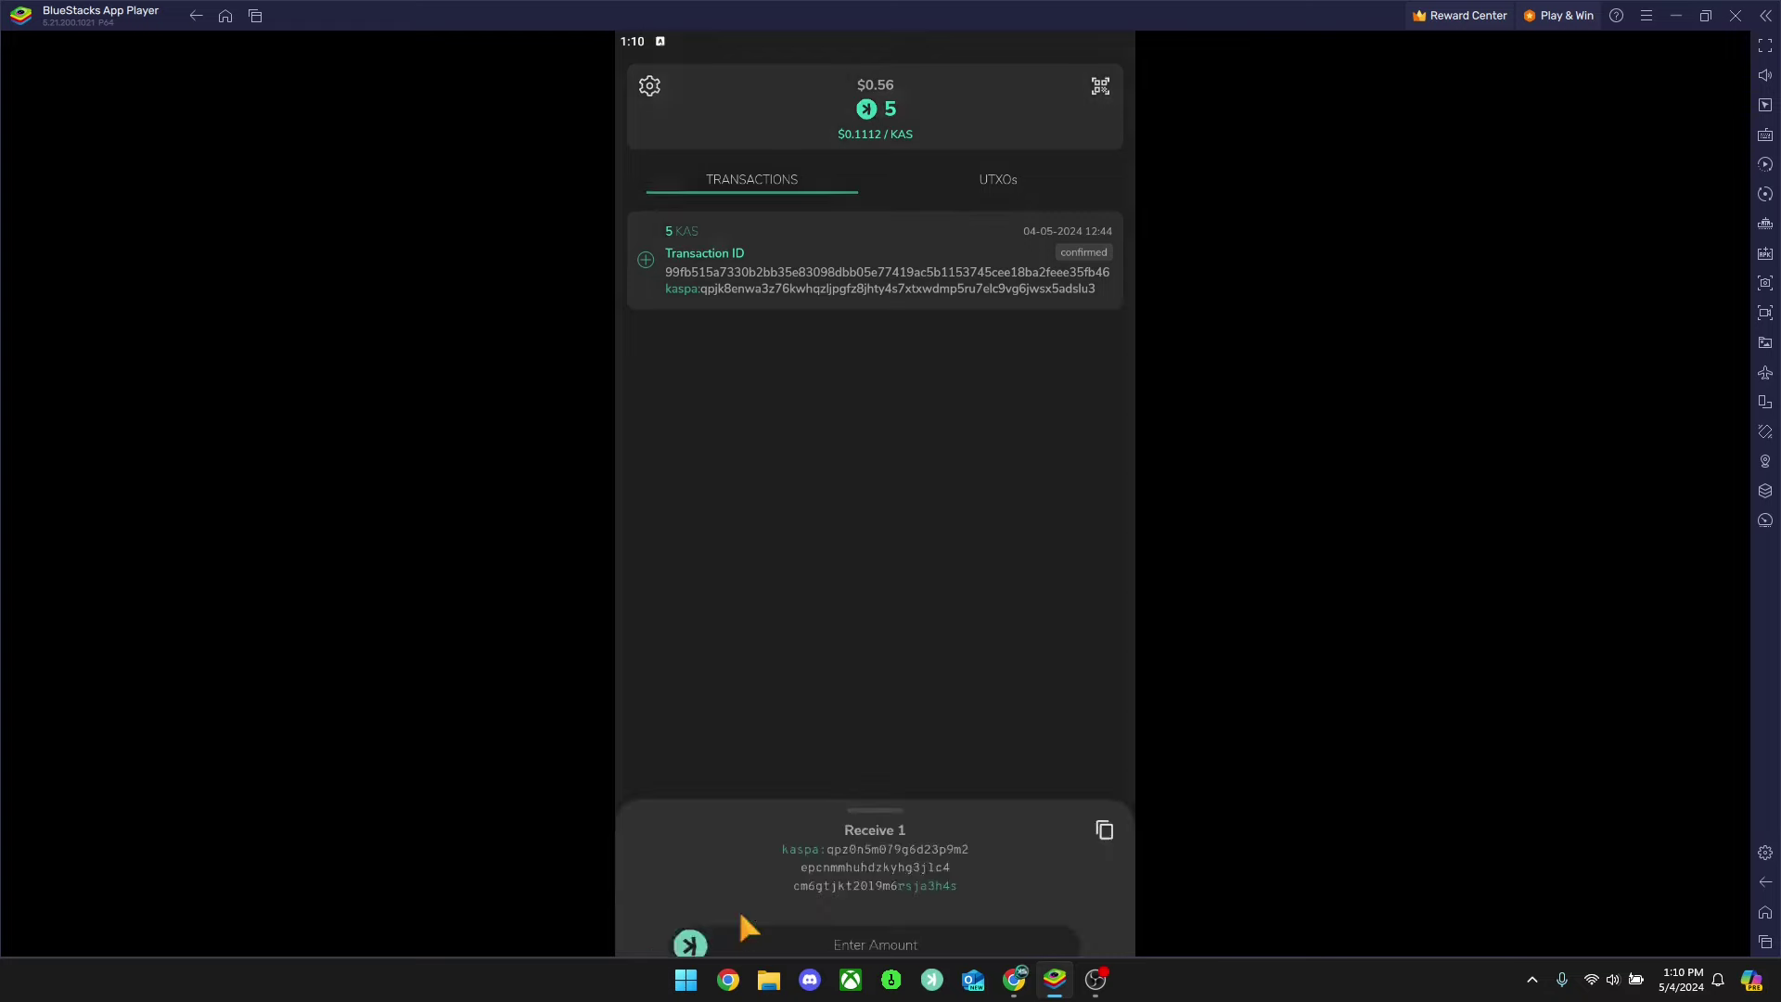
{"action": "left_click", "coordinate": [986, 209]}
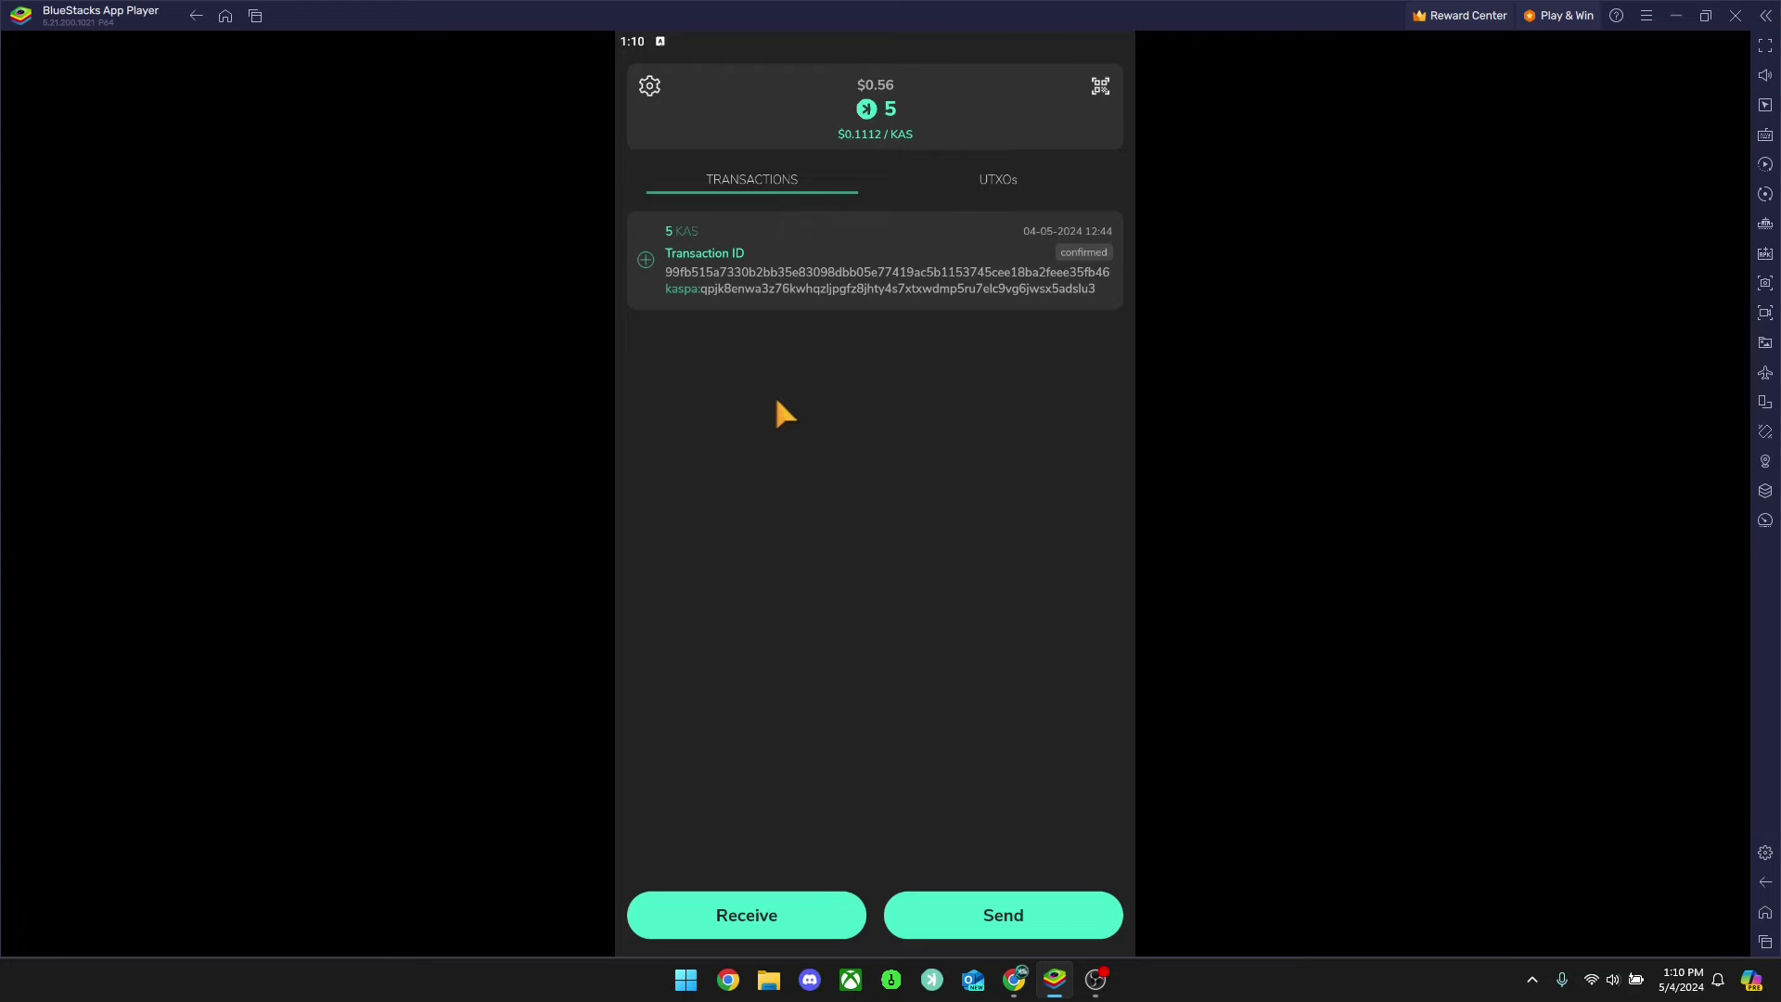
- Copy the Receive 1 address from the wallet's address list, then close settings
{"action": "left_click", "coordinate": [651, 87]}
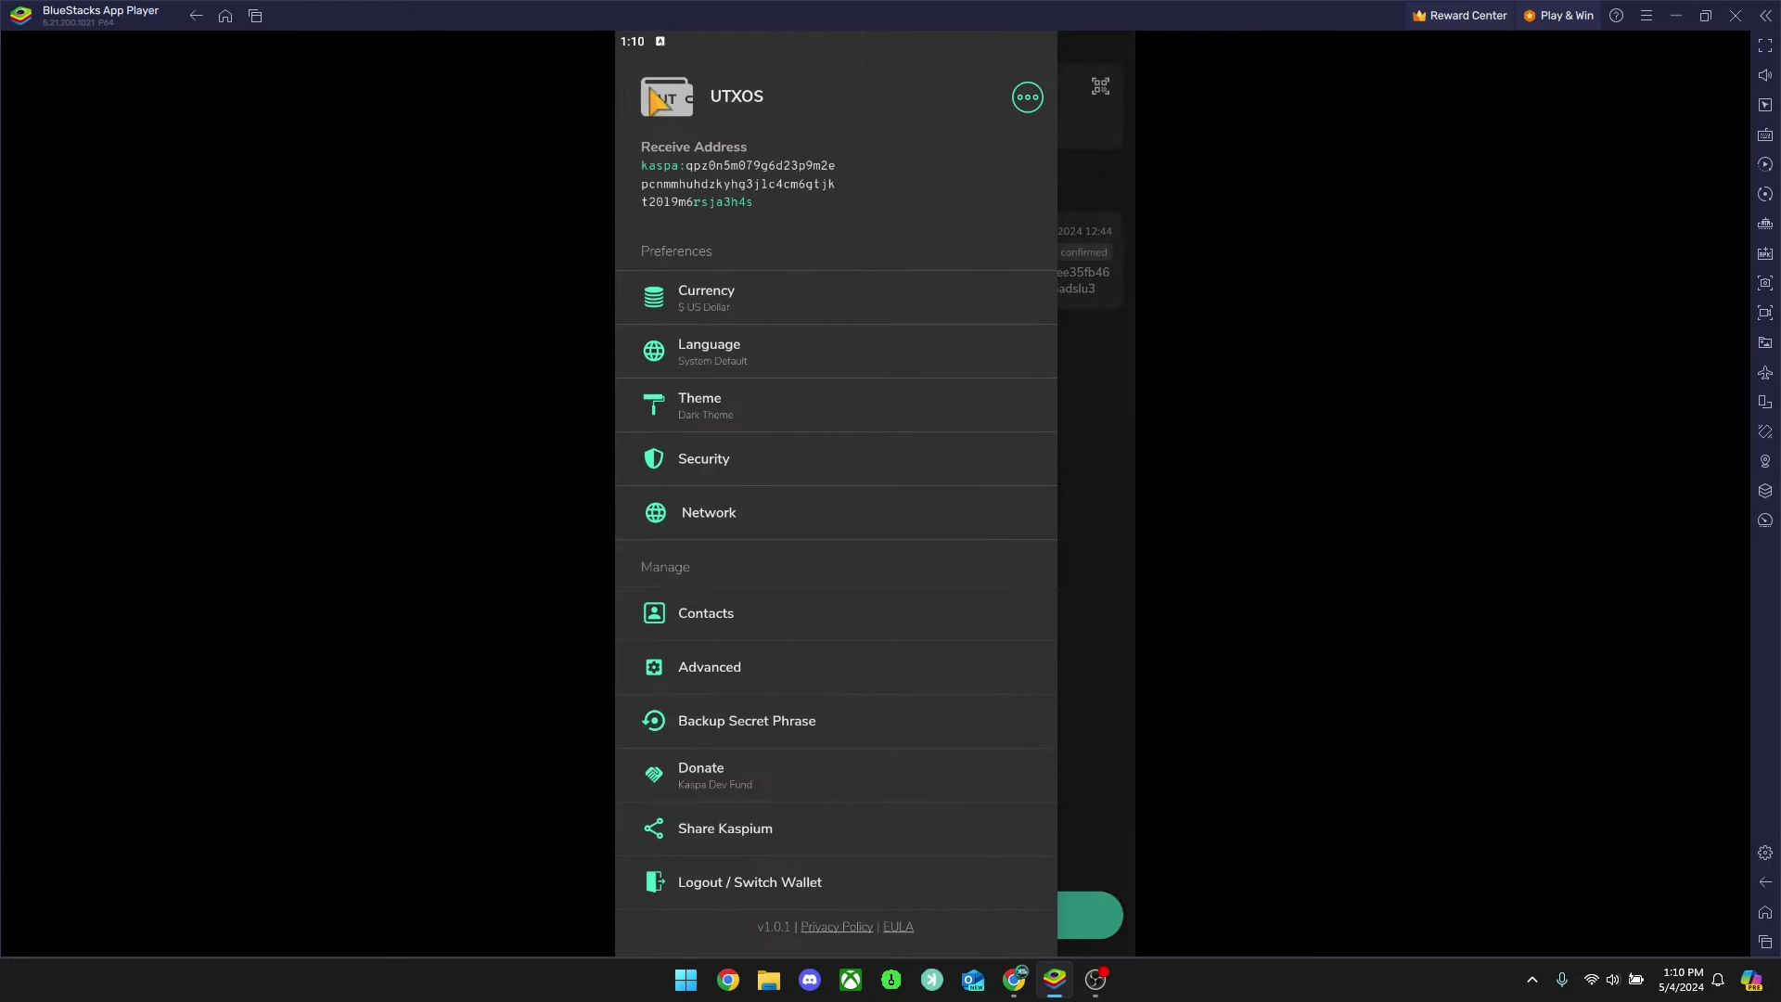
{"action": "left_click", "coordinate": [1026, 96]}
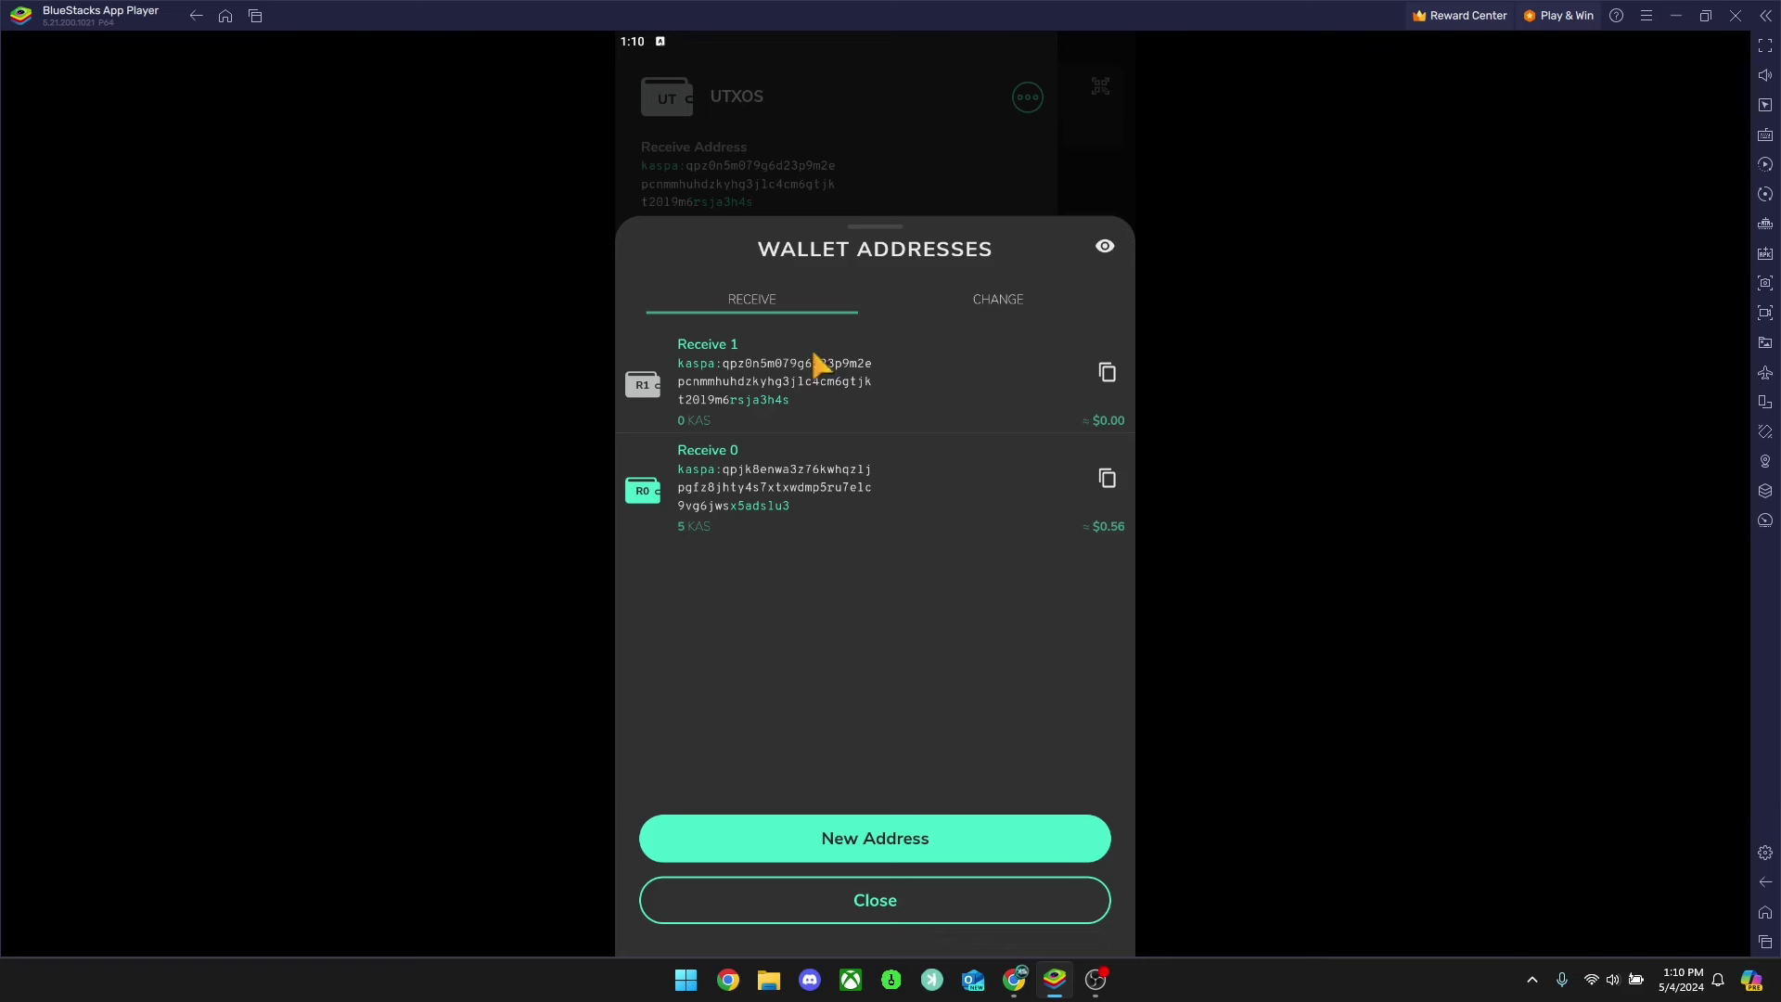
{"action": "left_click", "coordinate": [1106, 376]}
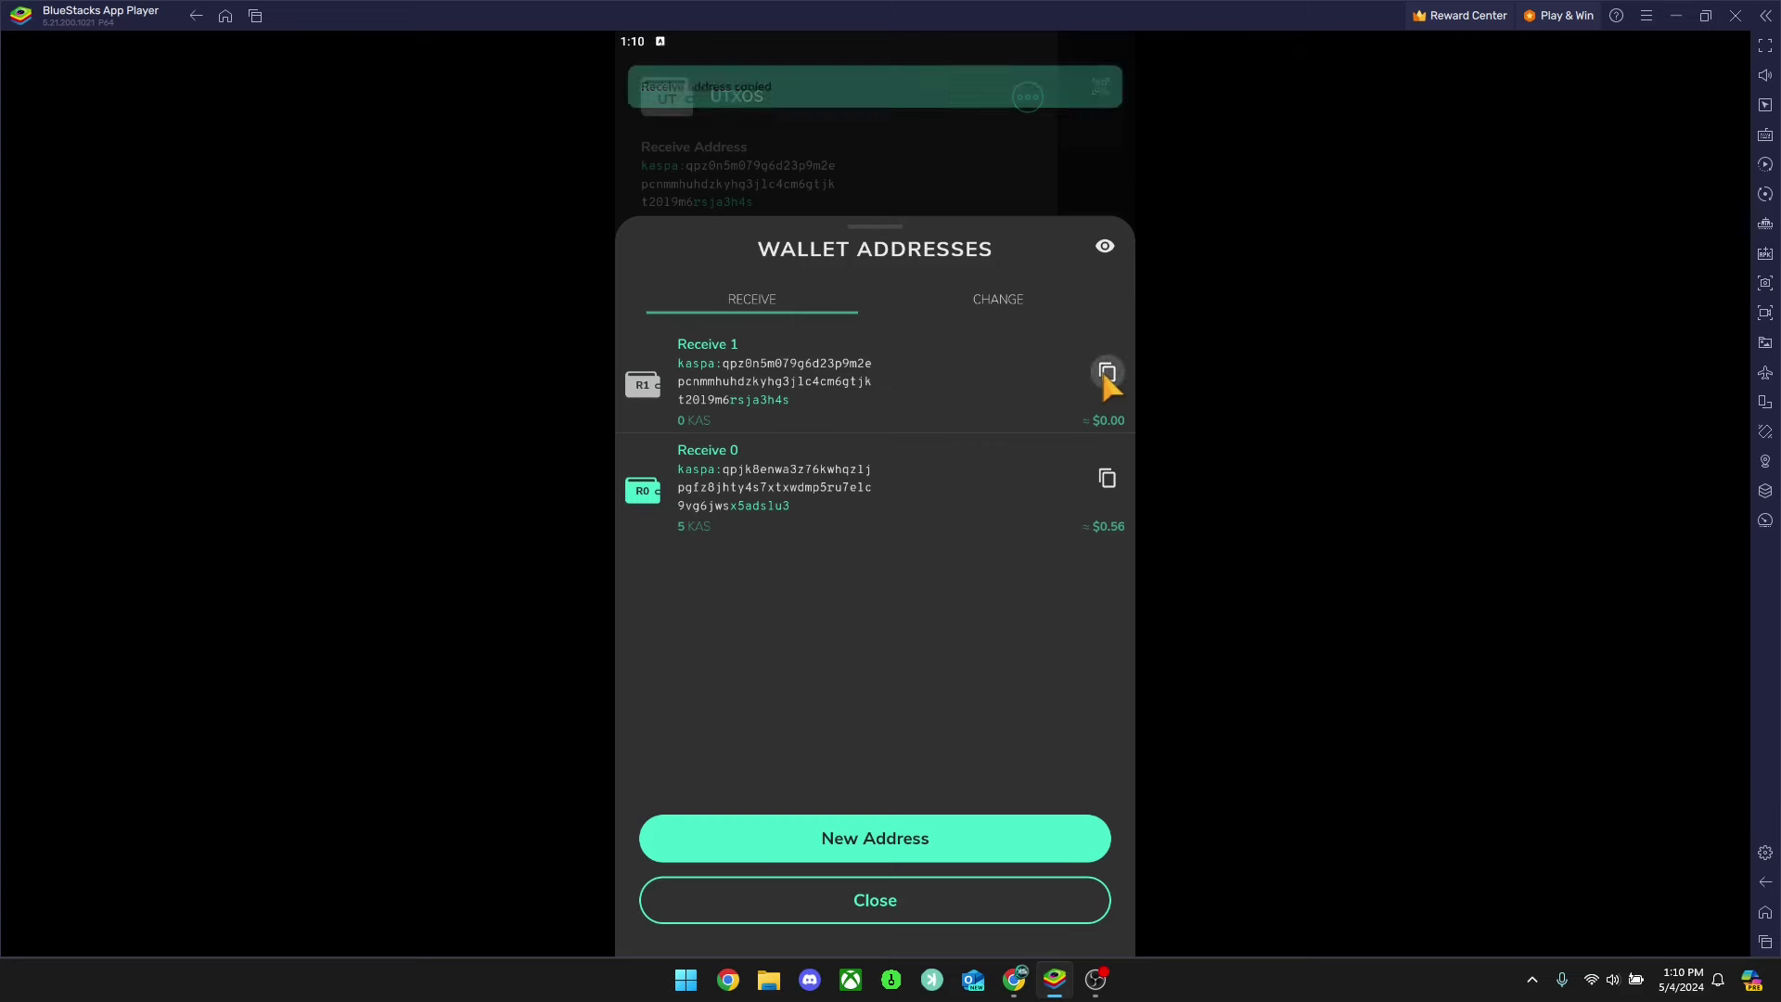
{"action": "key", "text": "Escape"}
{"action": "left_click", "coordinate": [1071, 478]}
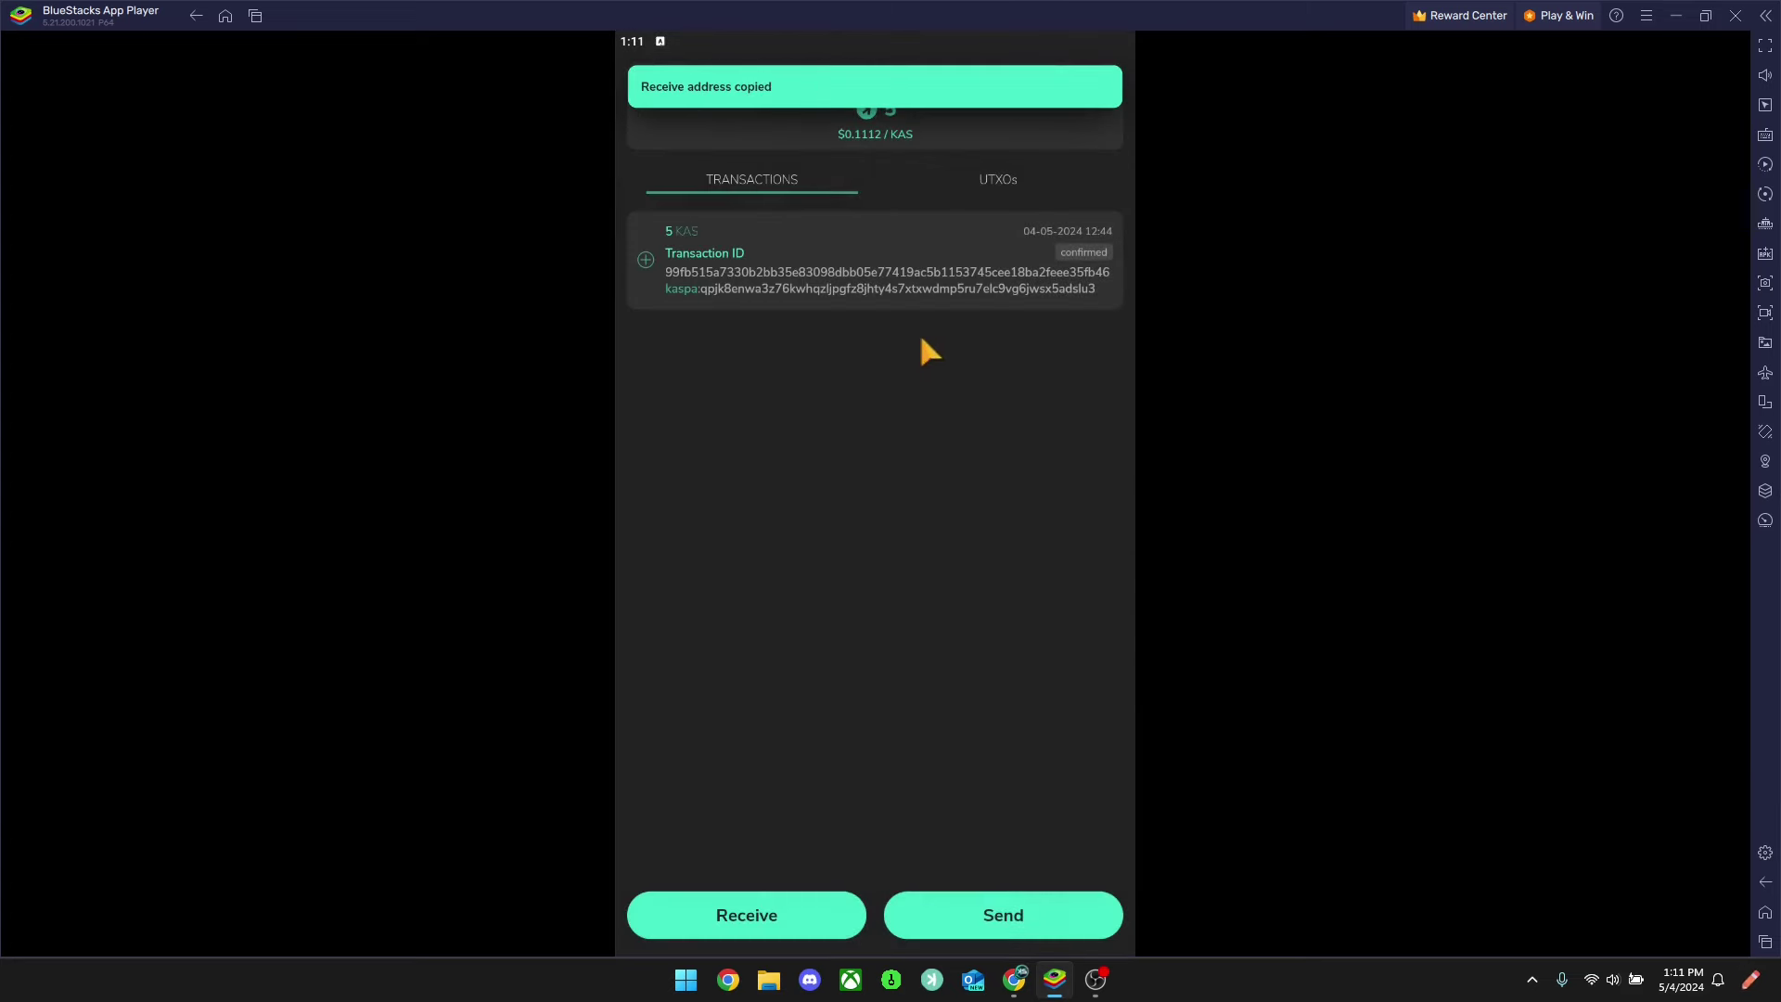
- Fill a 2 KAS payment to the wallet's own pasted Receive 1 address
{"action": "left_click", "coordinate": [988, 913]}
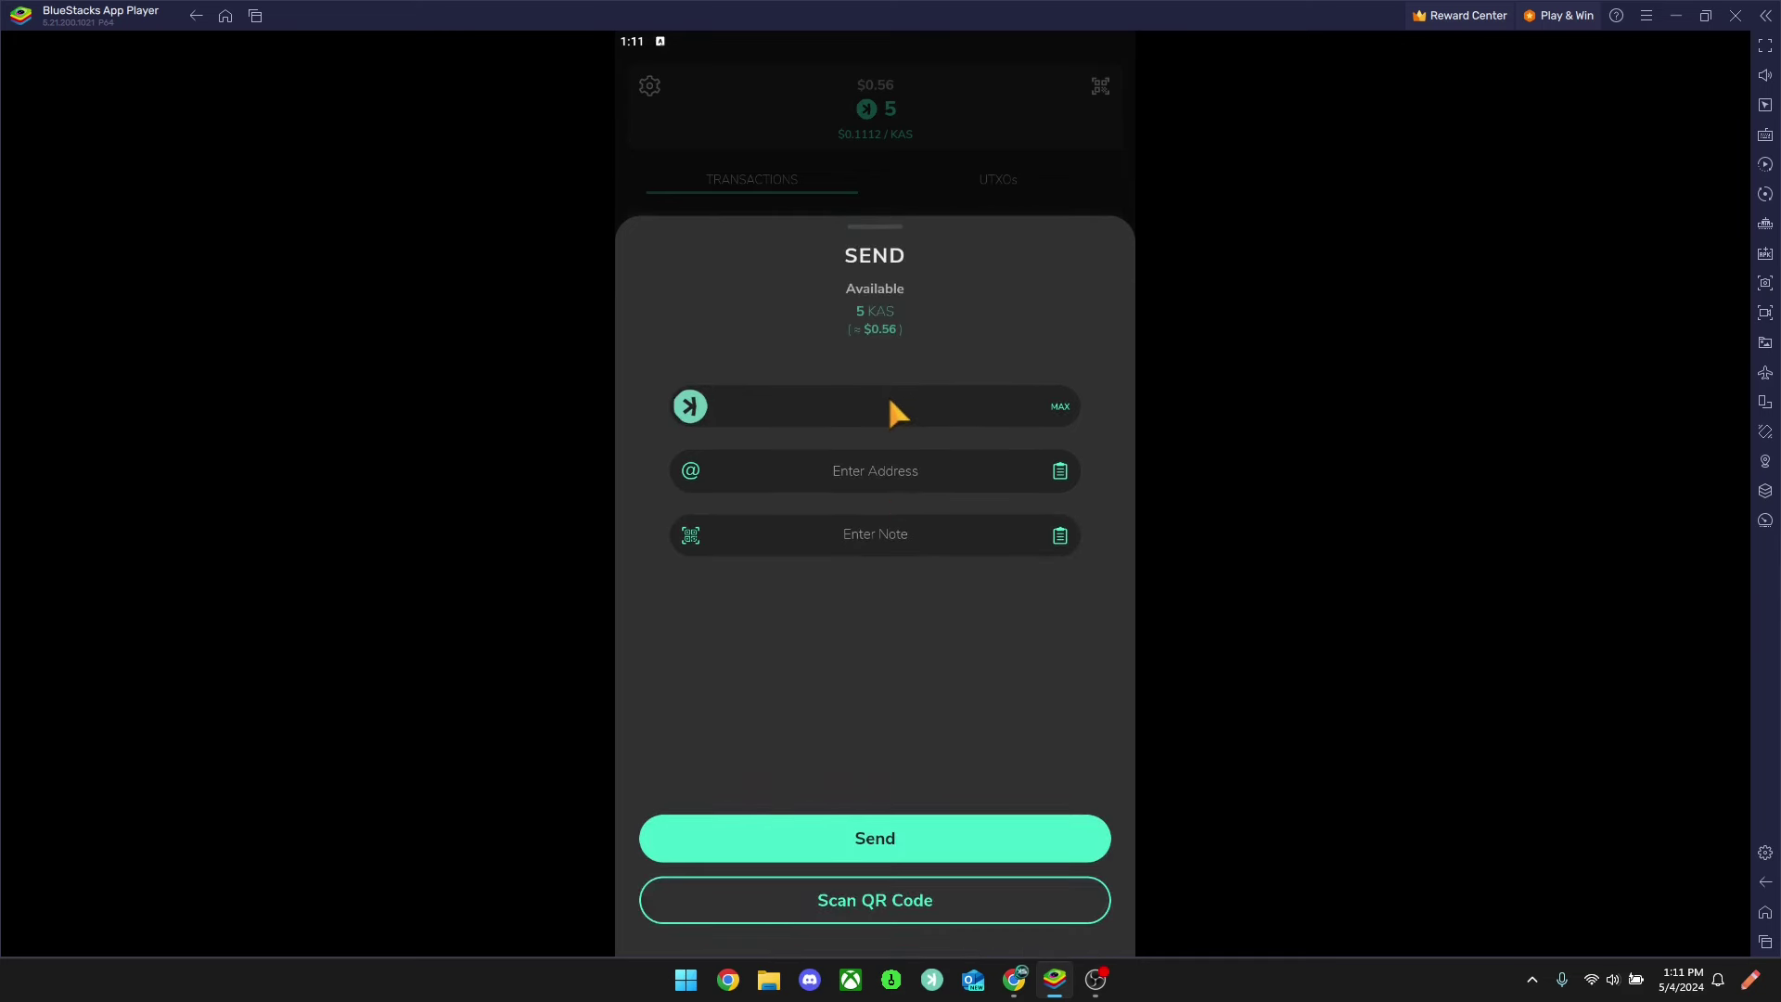
{"action": "left_click", "coordinate": [890, 402]}
{"action": "type", "text": "2"}
{"action": "left_click", "coordinate": [846, 470]}
{"action": "key", "text": "ctrl+v"}
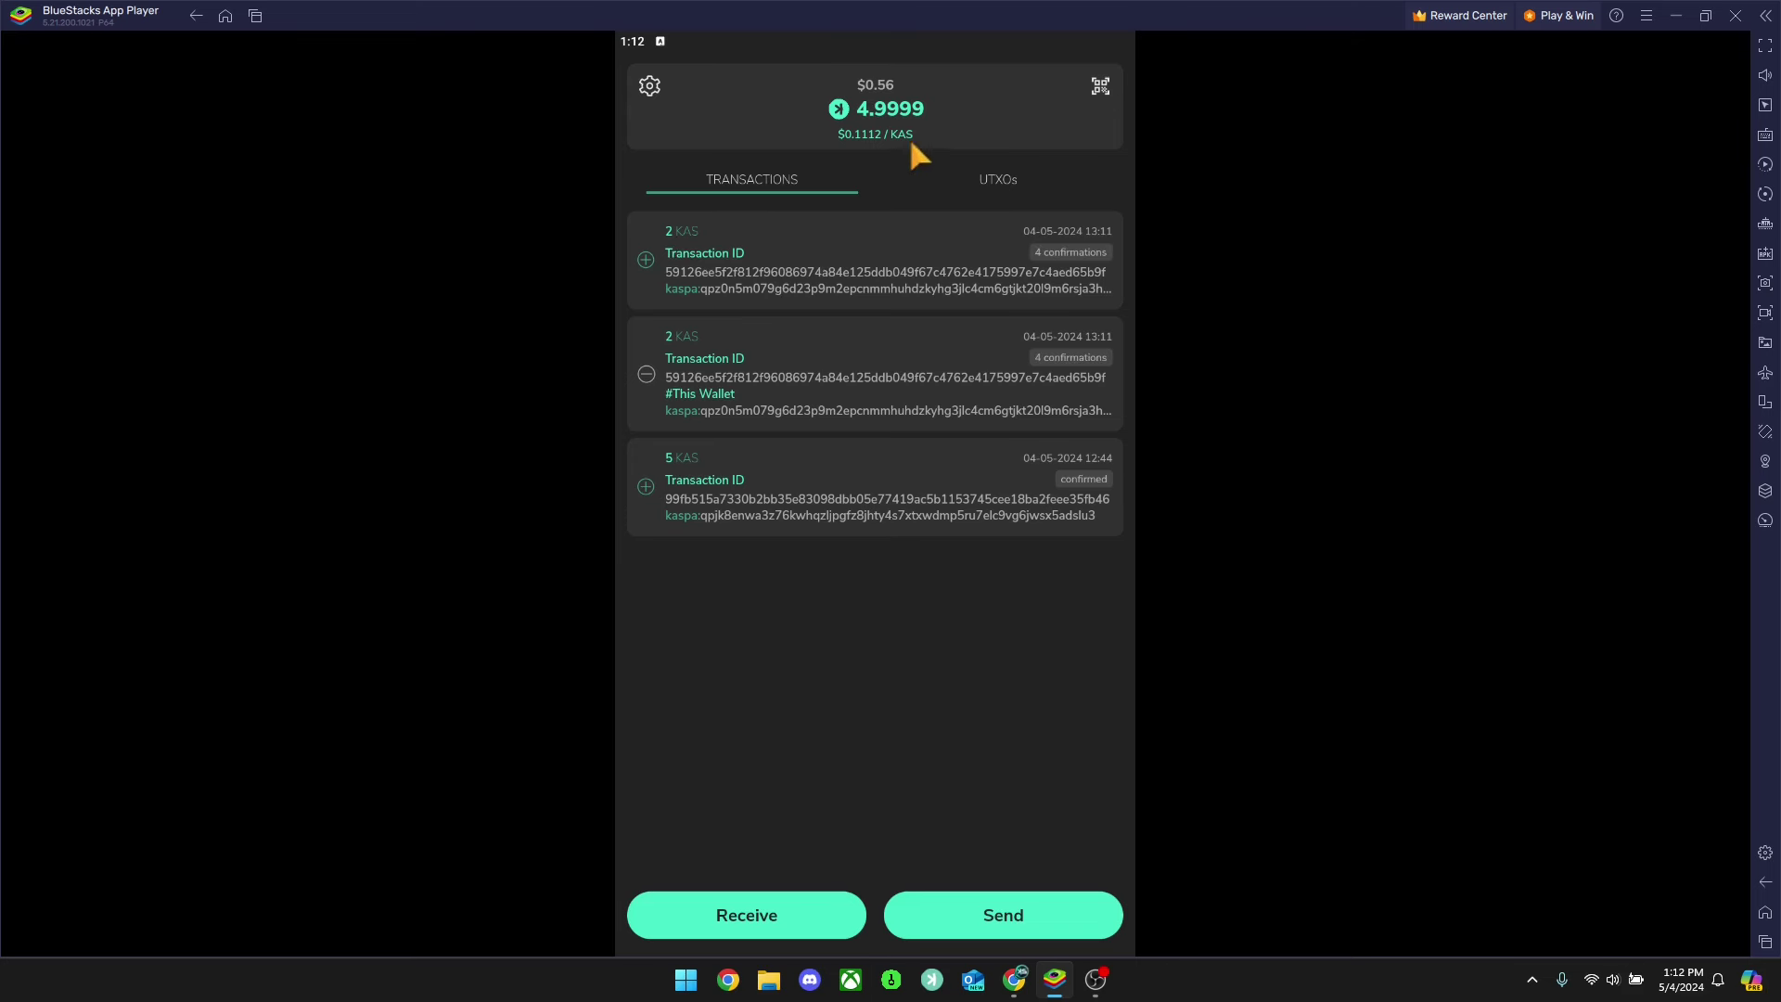
- Show the UTXOs list with the new 2 KAS and 2.9999 KAS entries
{"action": "left_click", "coordinate": [986, 179]}
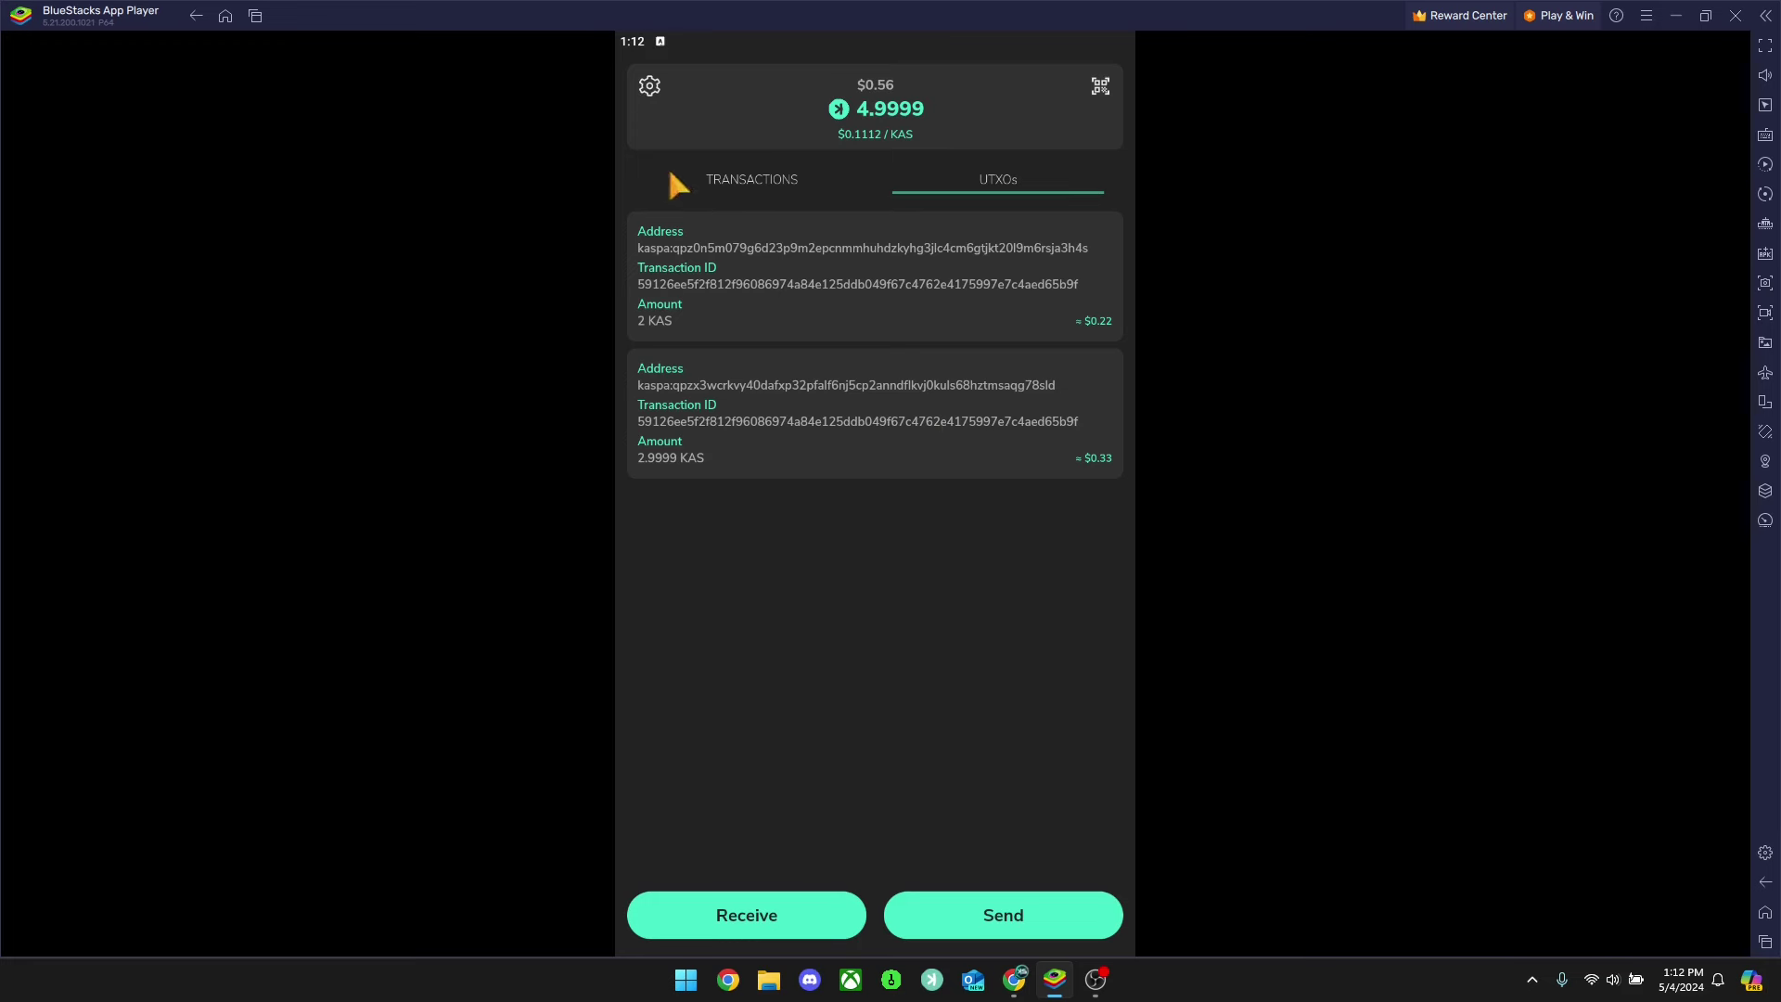
{"action": "left_click", "coordinate": [651, 91]}
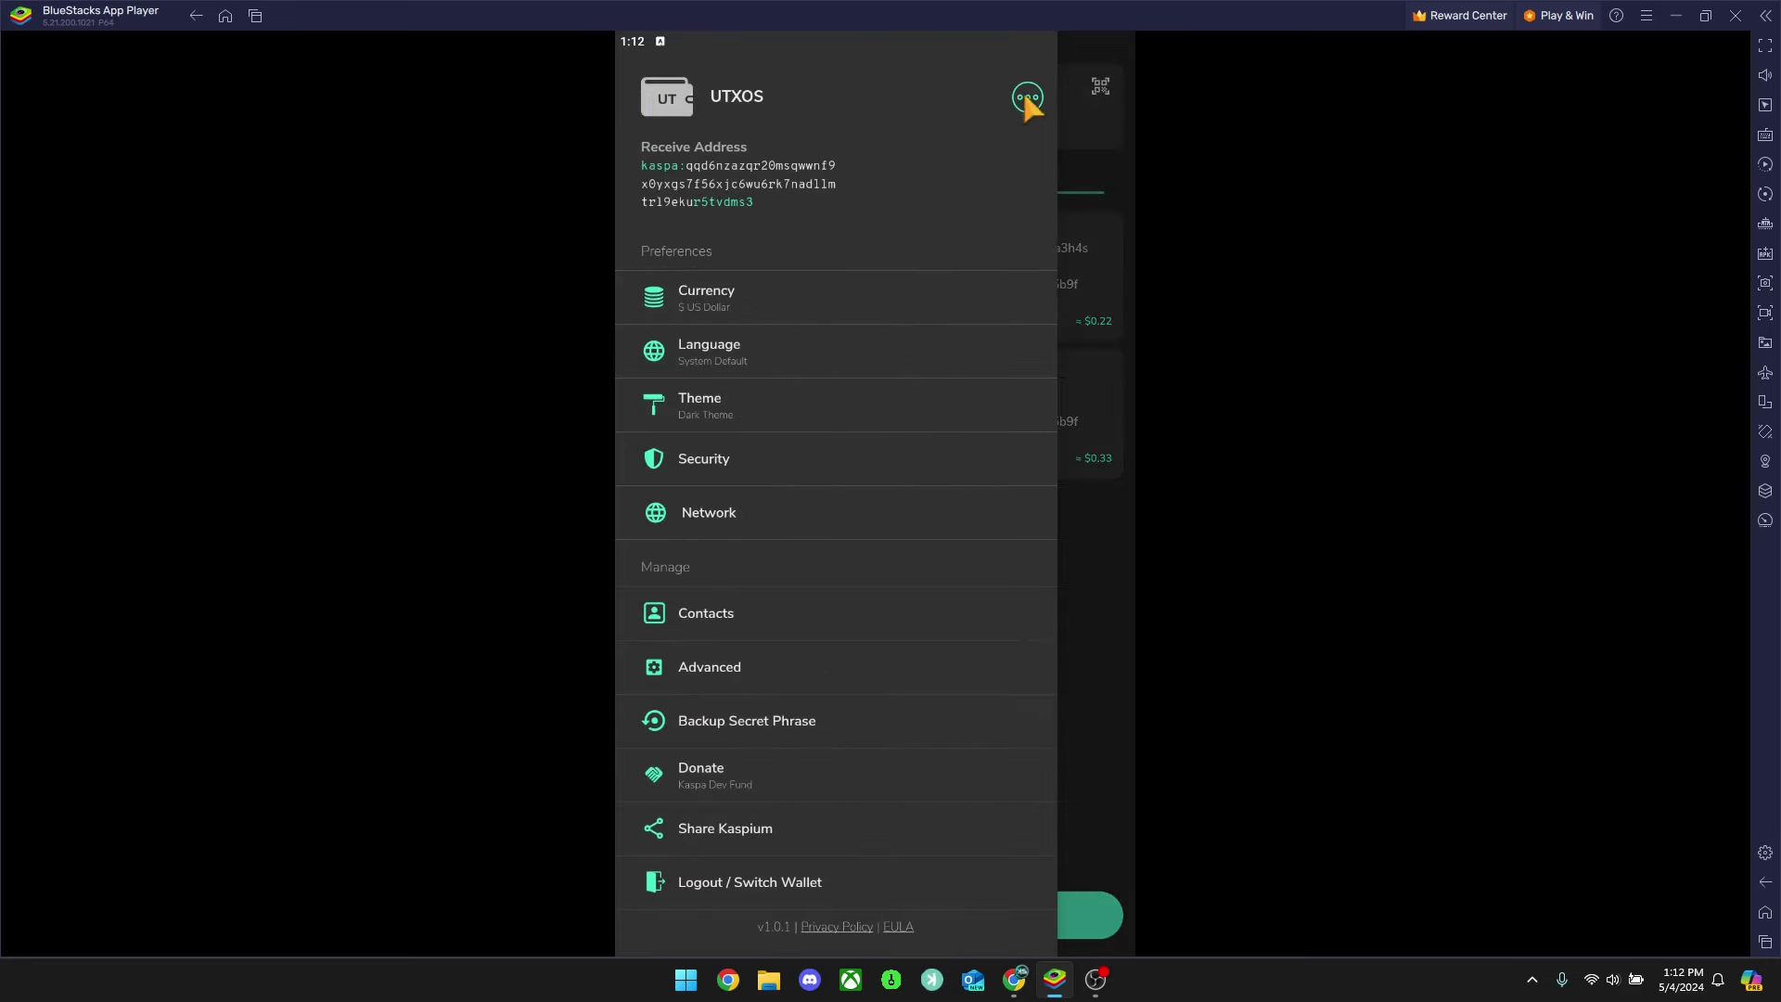
{"action": "left_click", "coordinate": [1027, 96]}
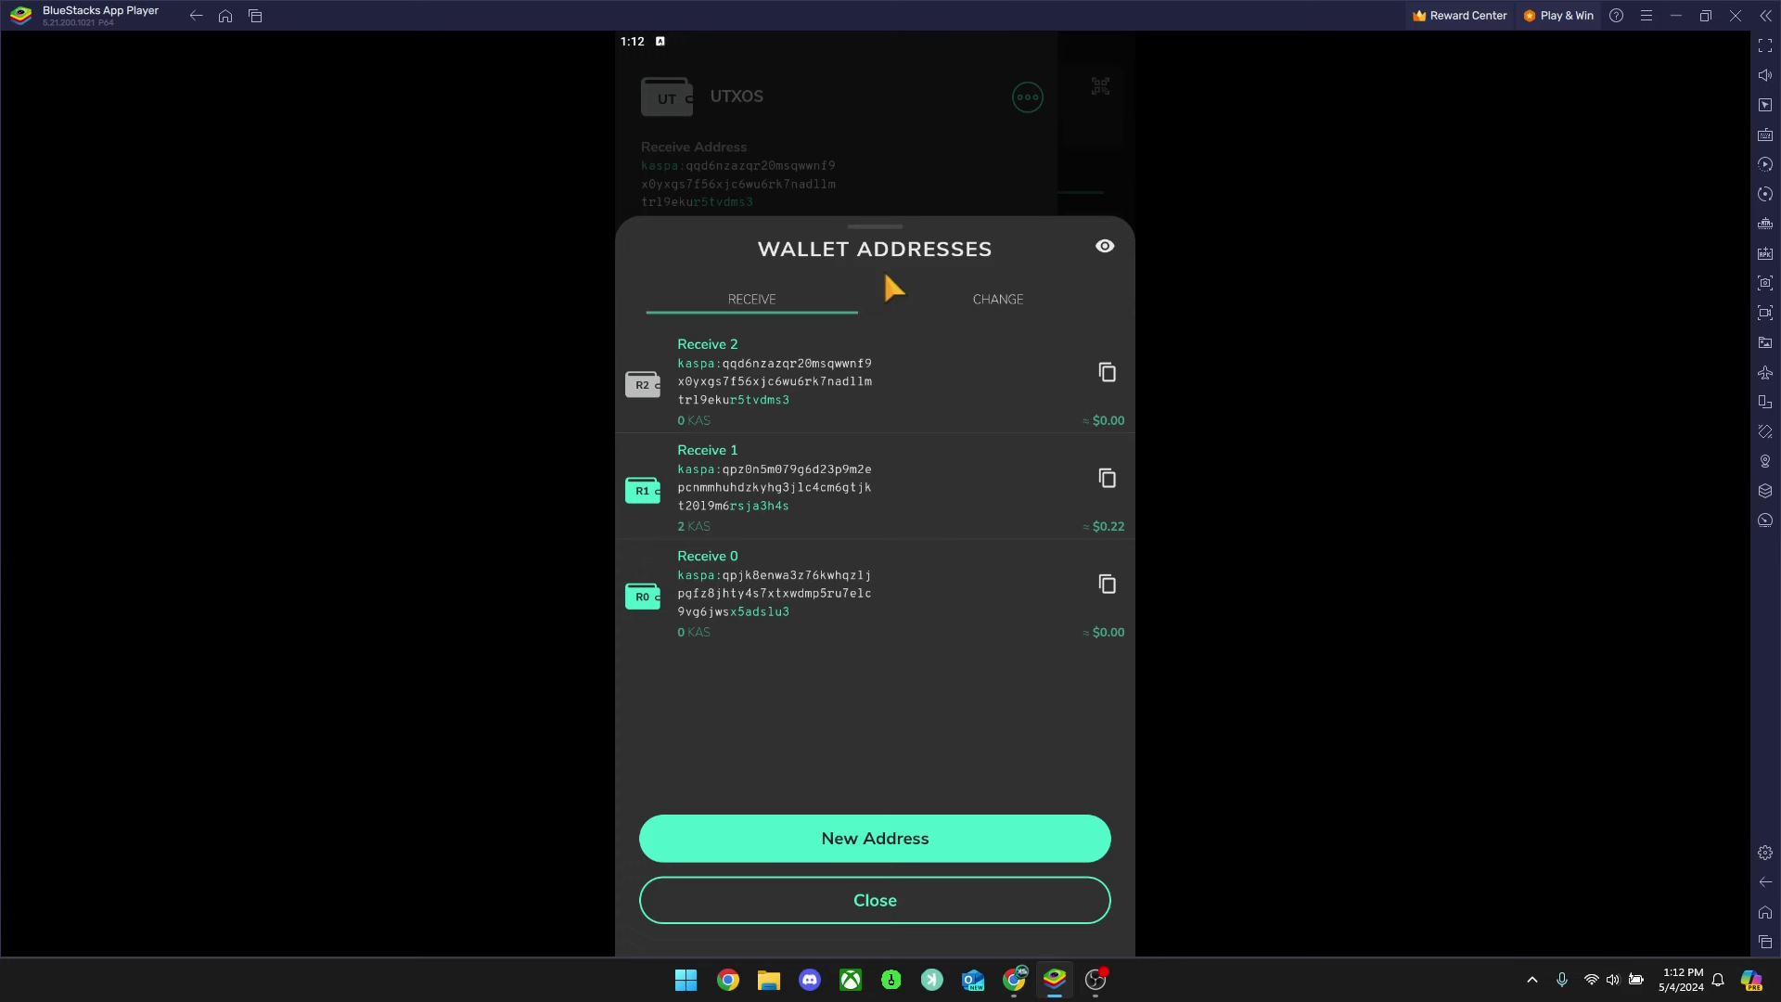
{"action": "left_click", "coordinate": [1004, 304]}
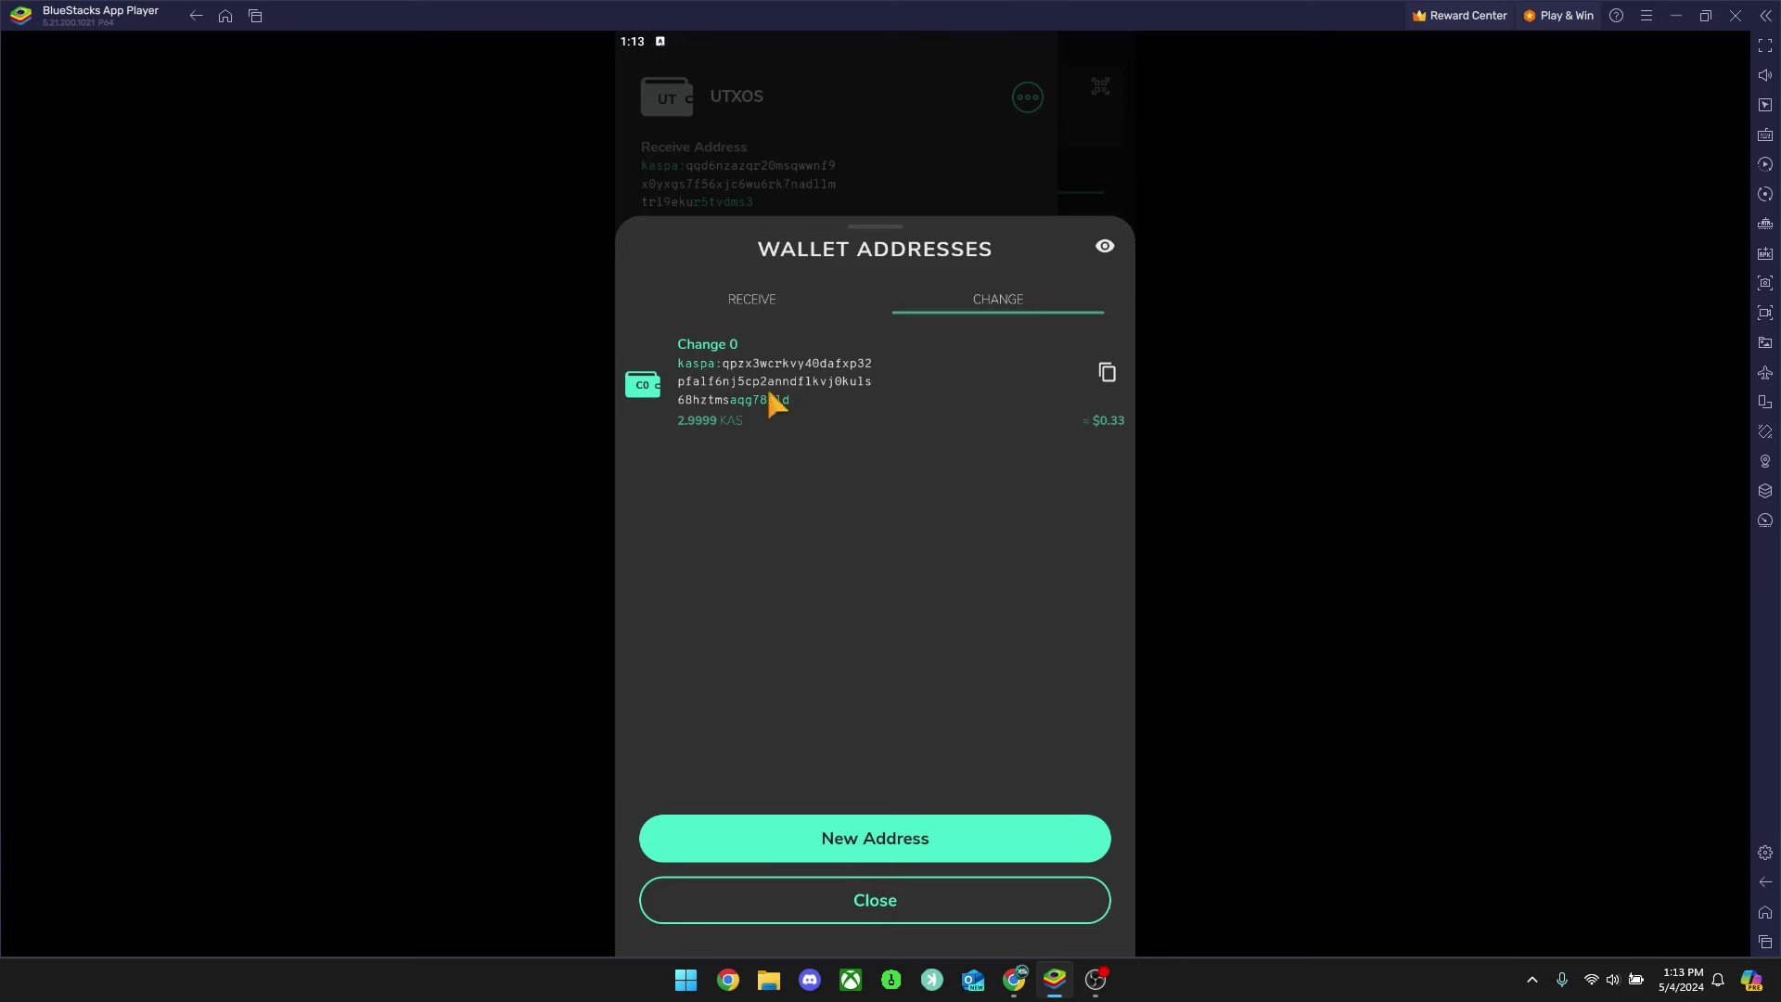
{"action": "left_click", "coordinate": [1060, 192]}
{"action": "left_click", "coordinate": [1089, 219]}
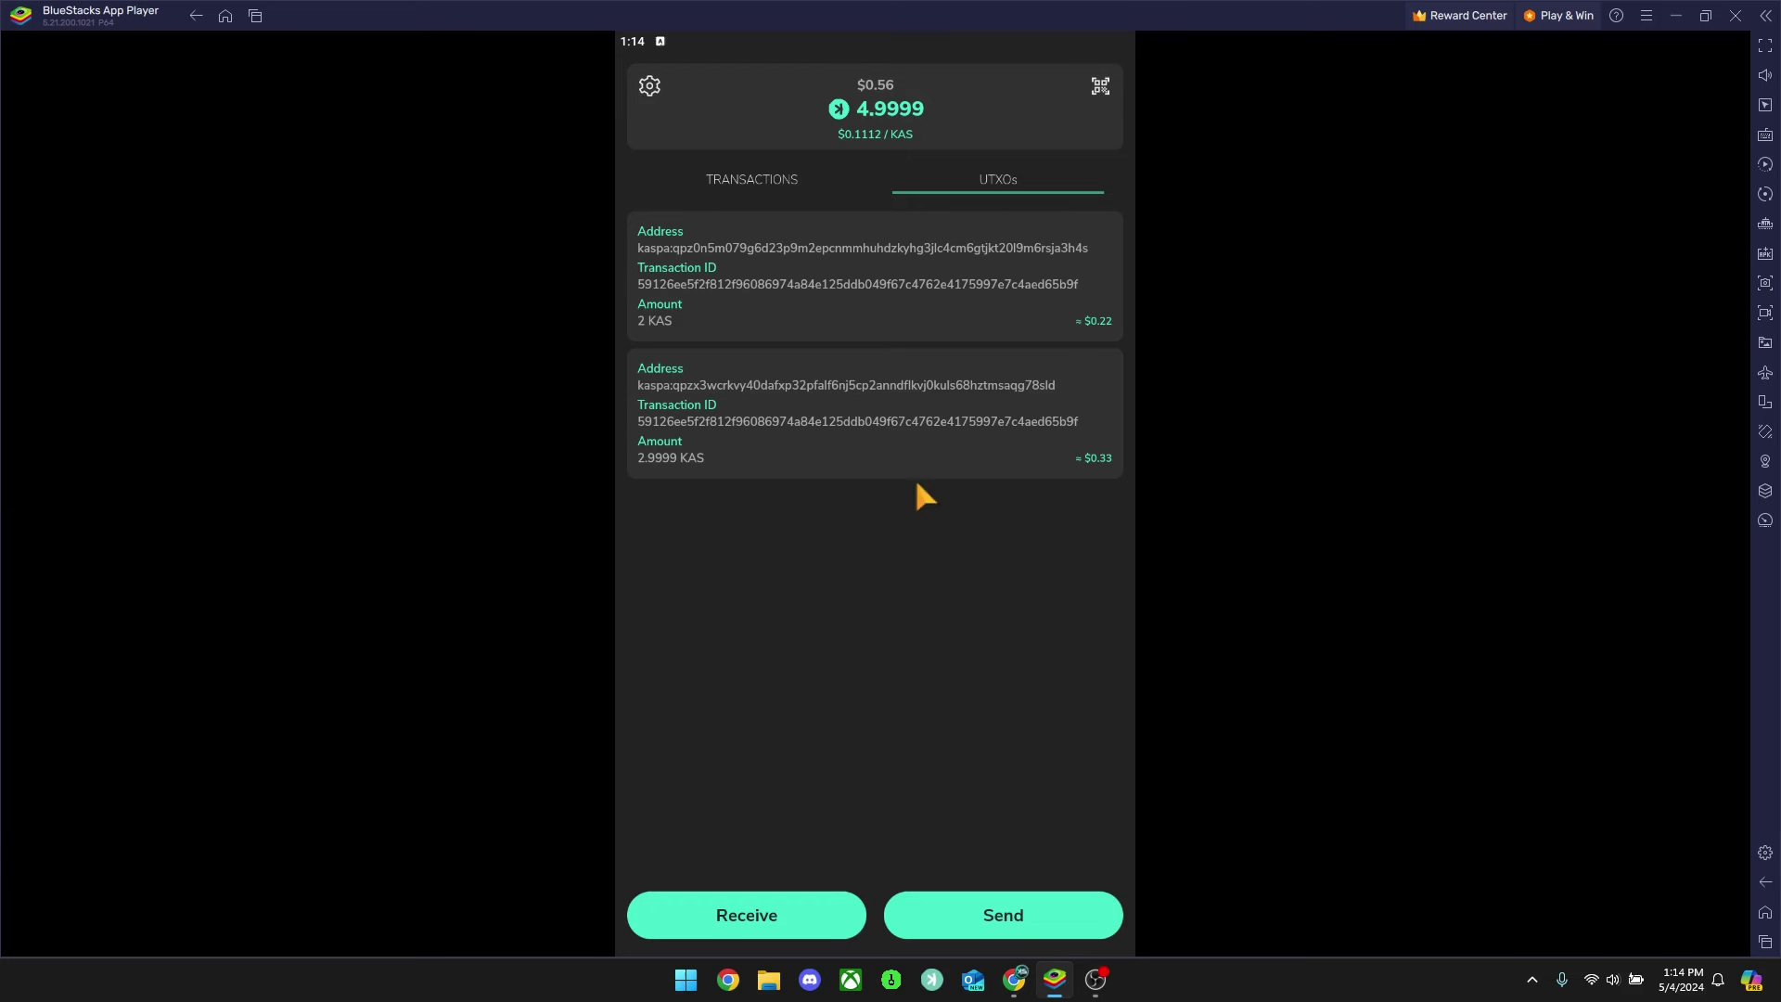
- Run Compound UTXOs from the Advanced wallet settings to merge both outputs into 4.9997 KAS
{"action": "left_click", "coordinate": [778, 176]}
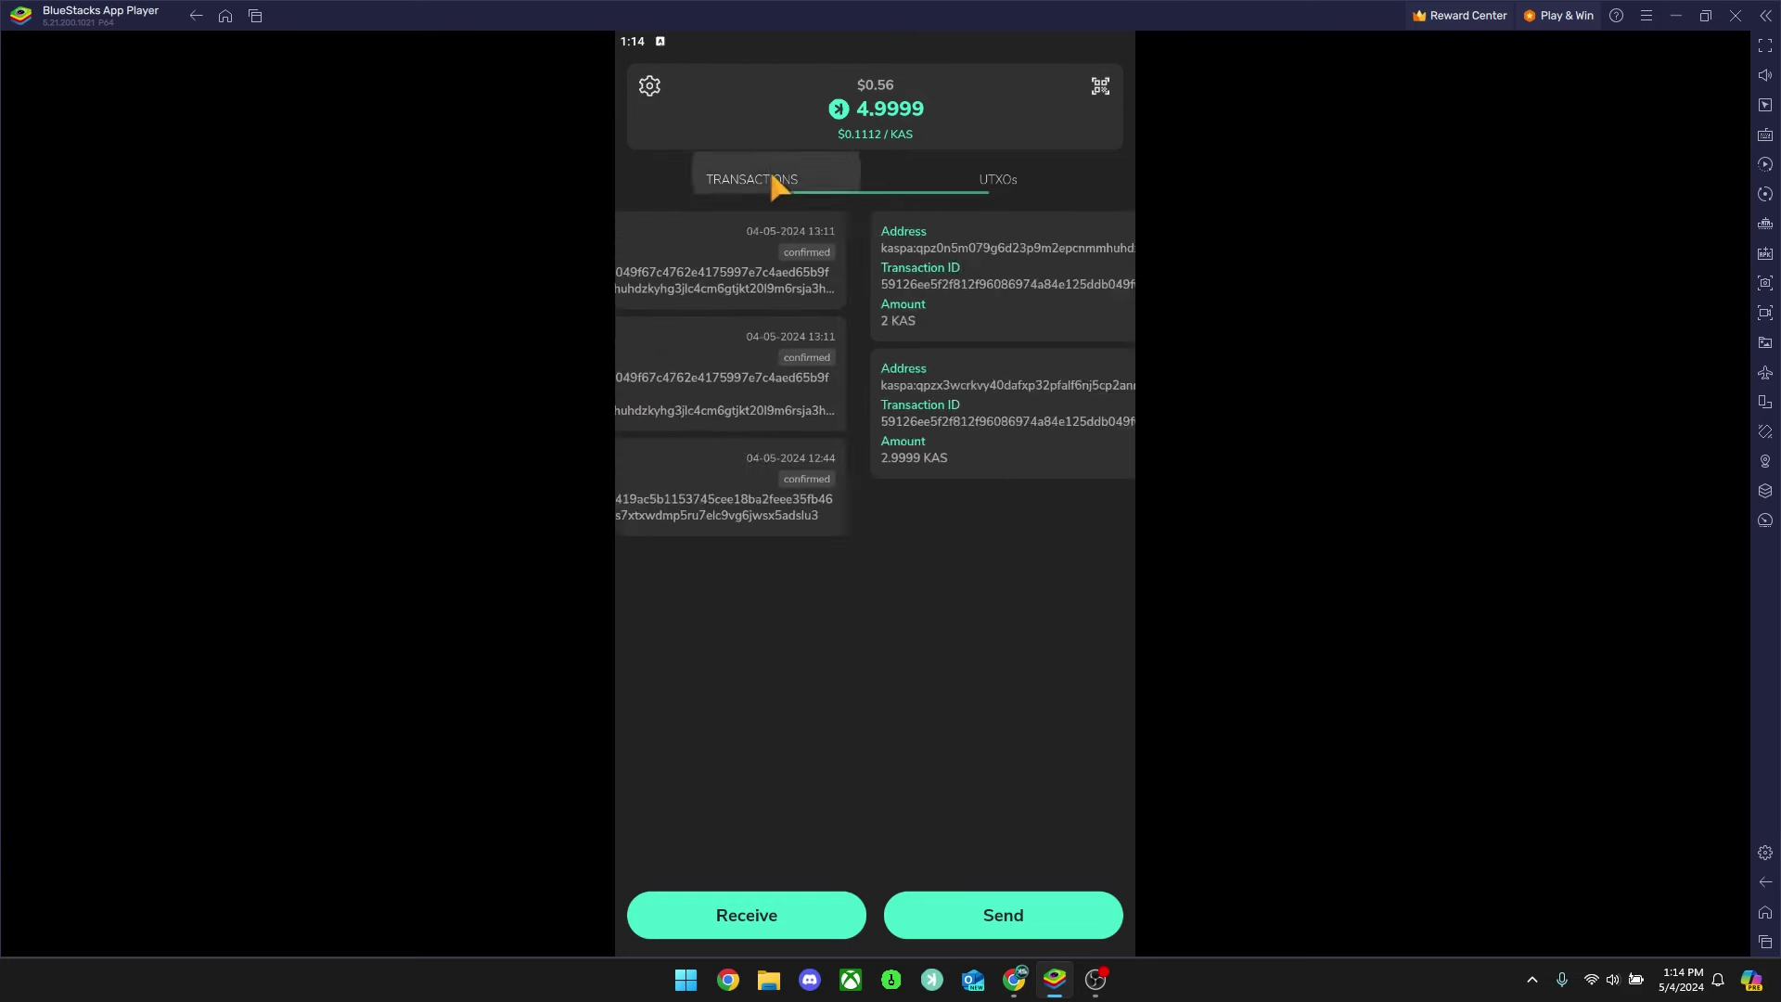
{"action": "left_click", "coordinate": [649, 88]}
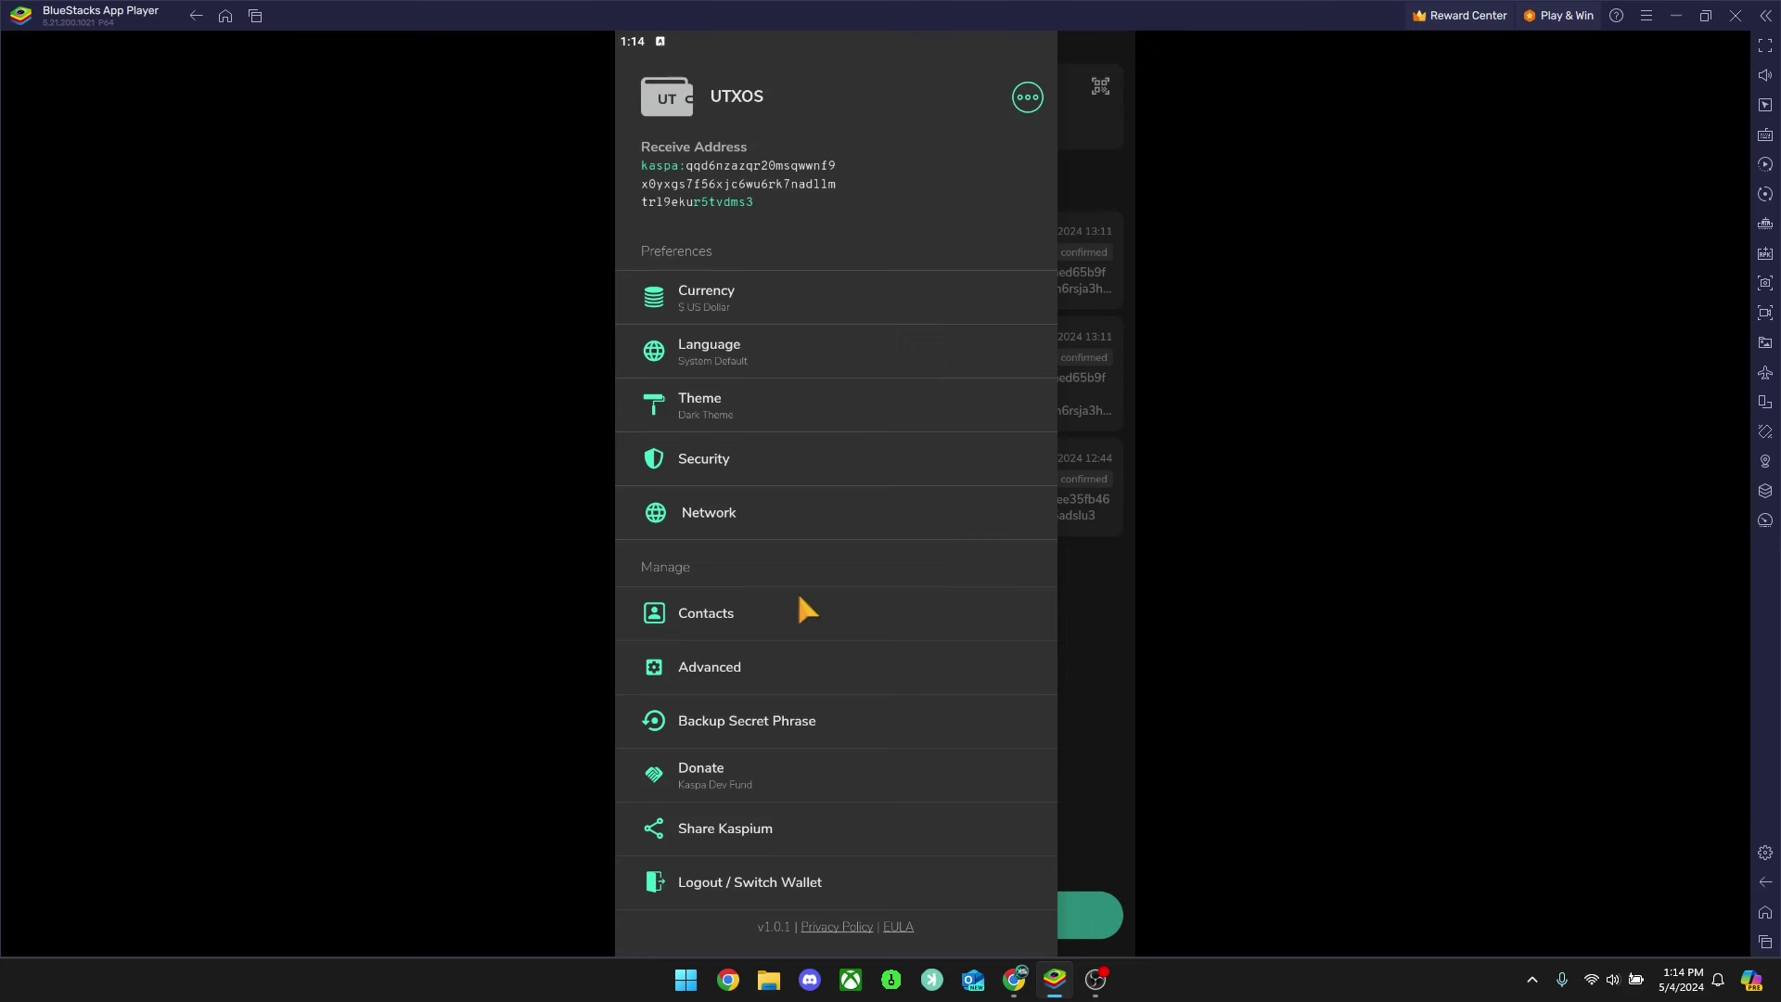
{"action": "left_click", "coordinate": [762, 667]}
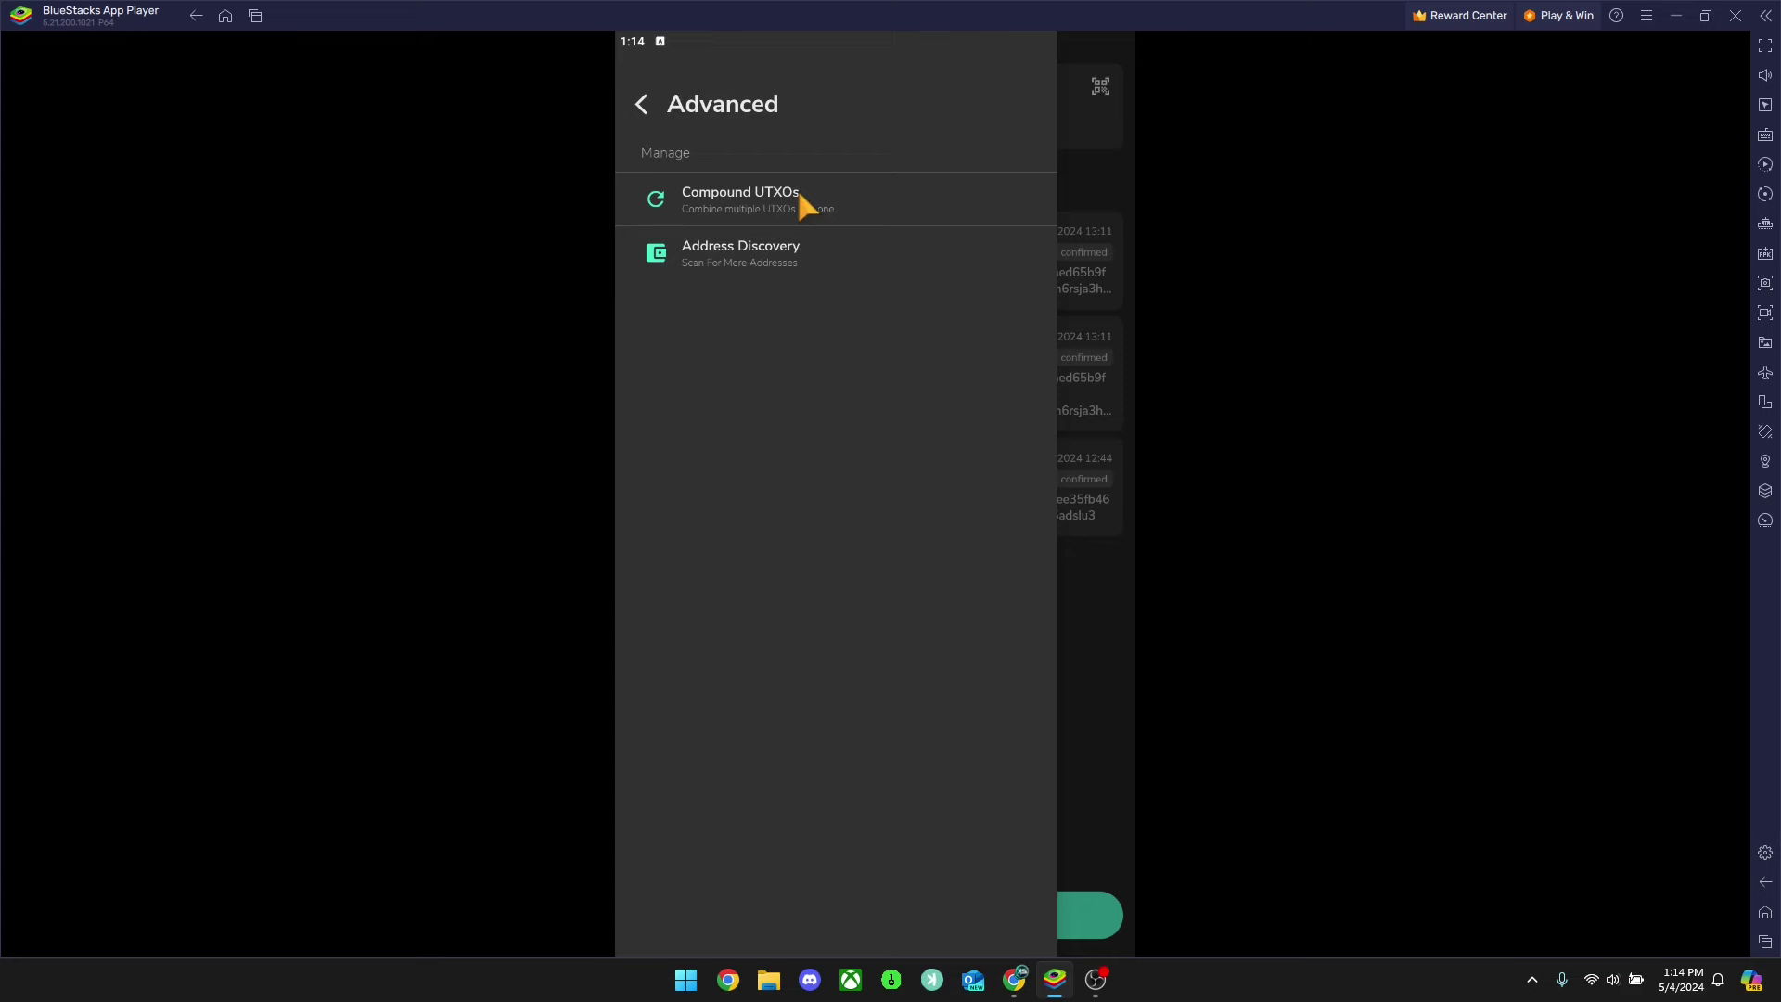
{"action": "left_click", "coordinate": [776, 206]}
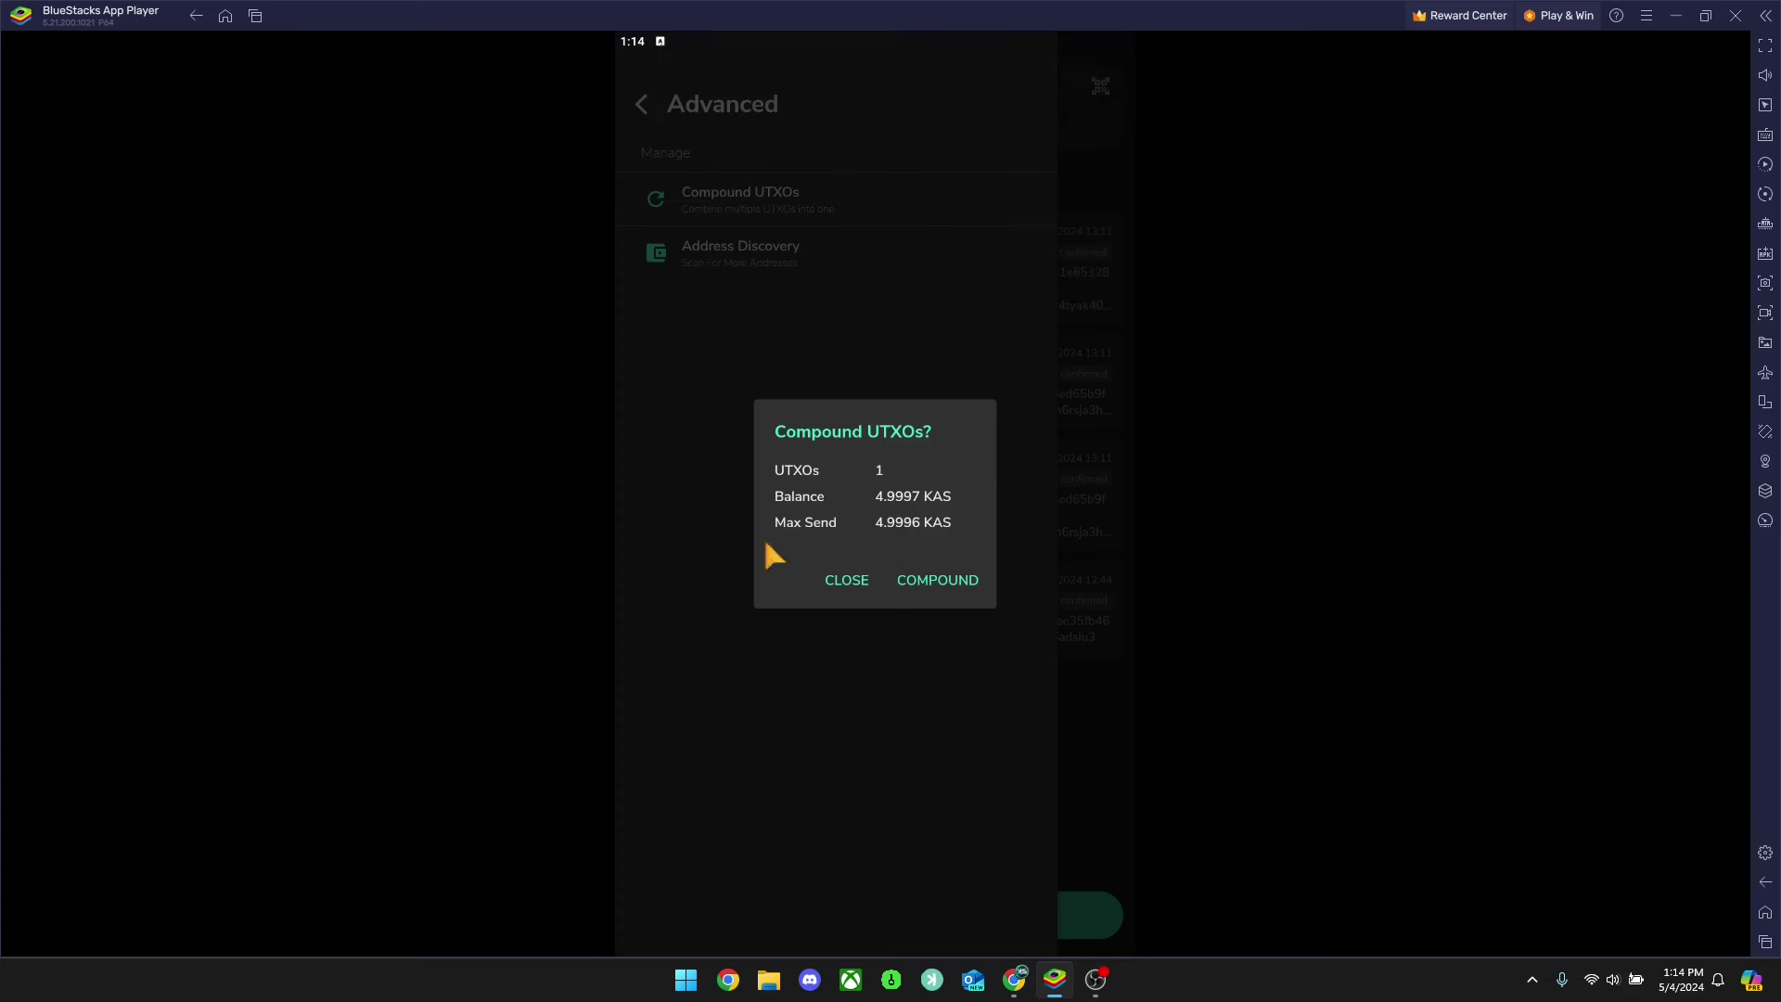
{"action": "left_click", "coordinate": [858, 587]}
{"action": "left_click", "coordinate": [1071, 575]}
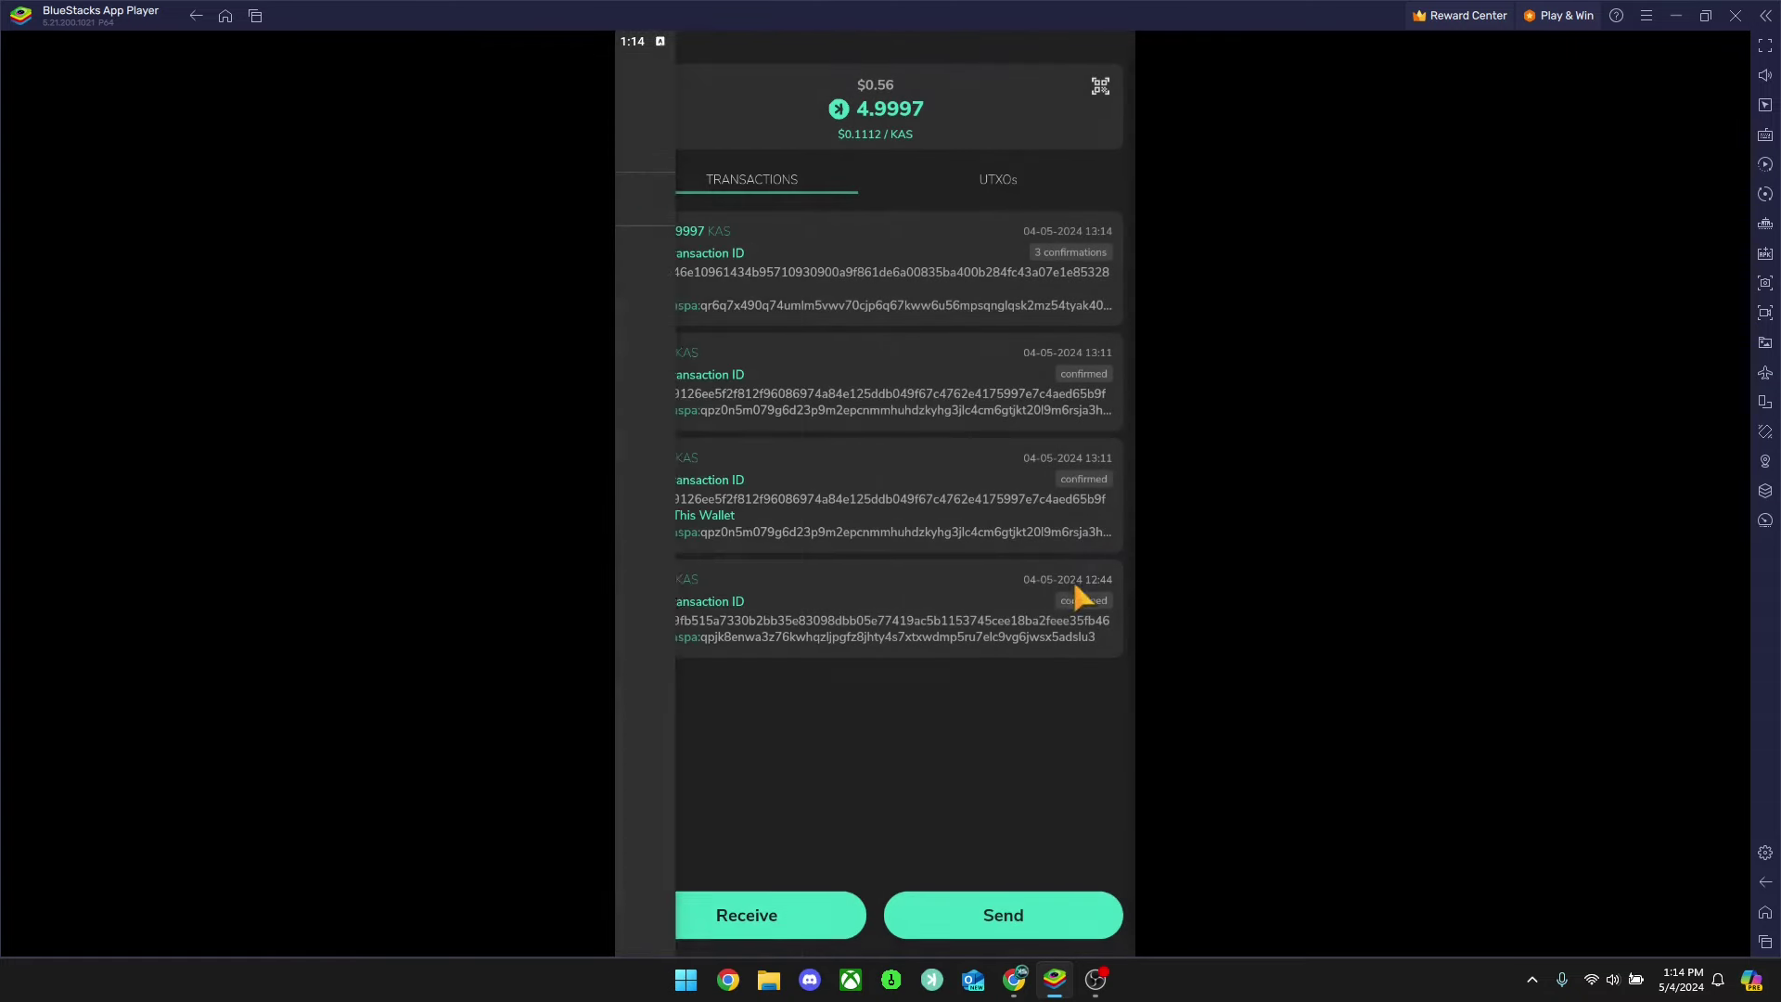
{"action": "left_click", "coordinate": [1021, 184]}
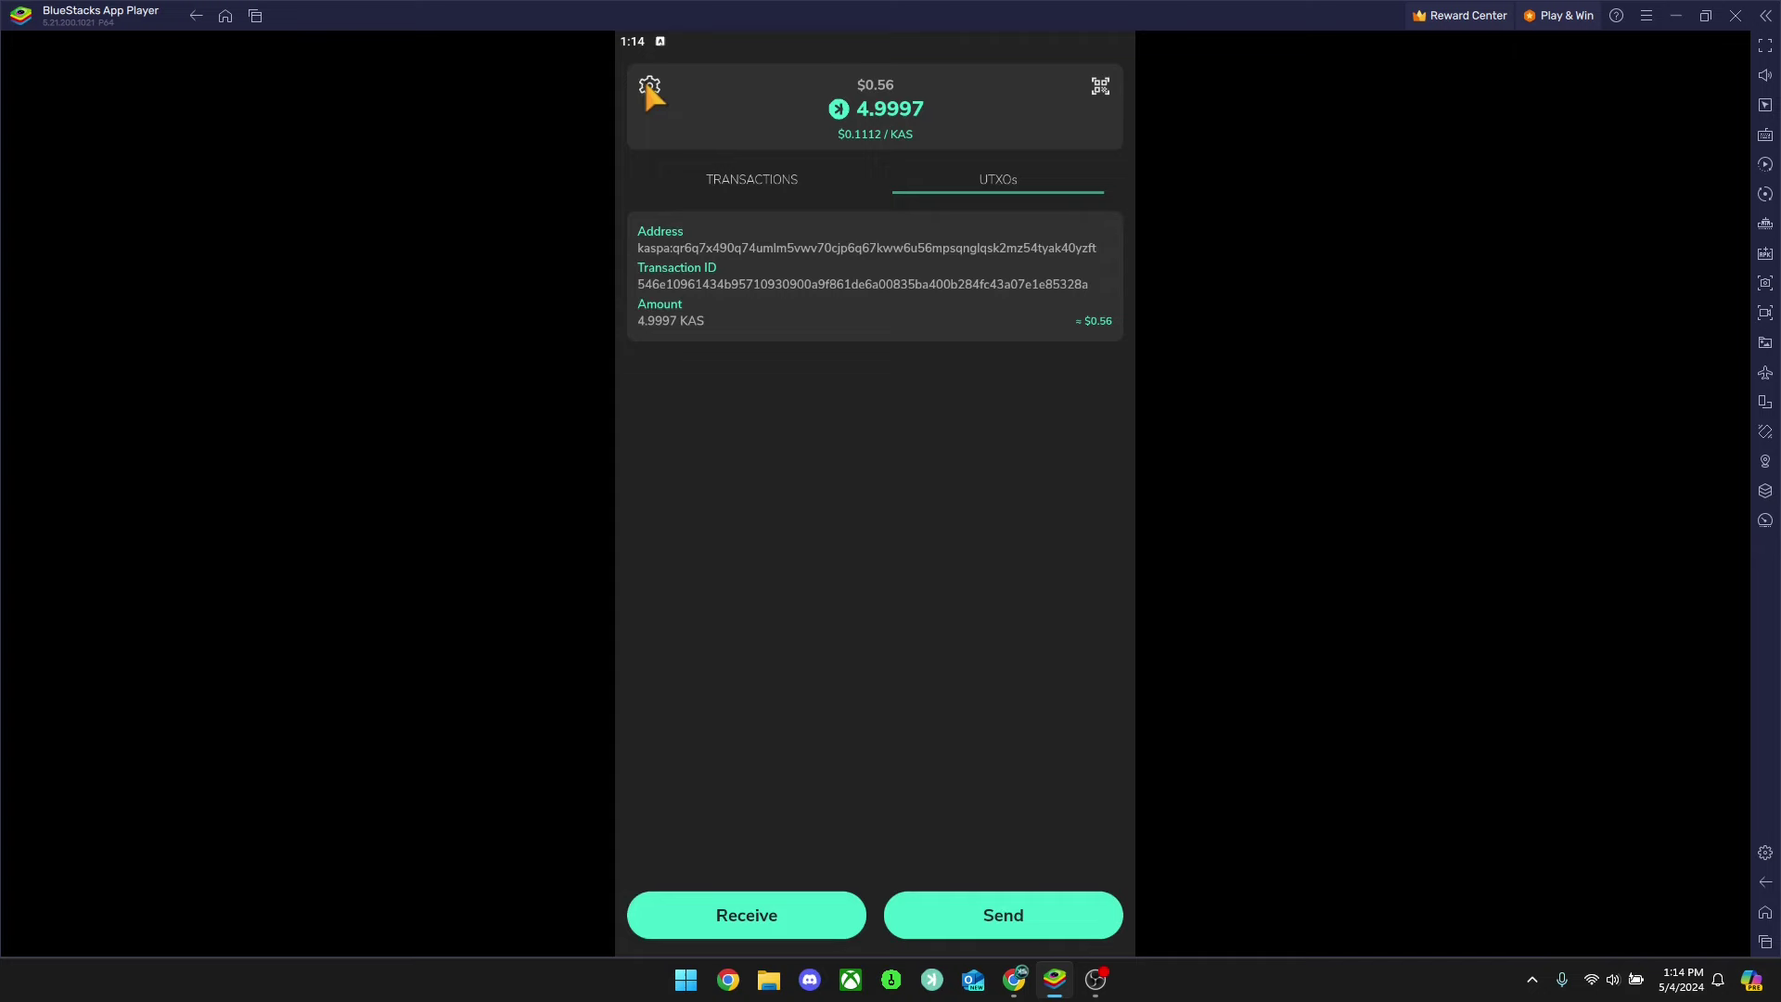
{"action": "left_click", "coordinate": [649, 88]}
{"action": "left_click", "coordinate": [1026, 97]}
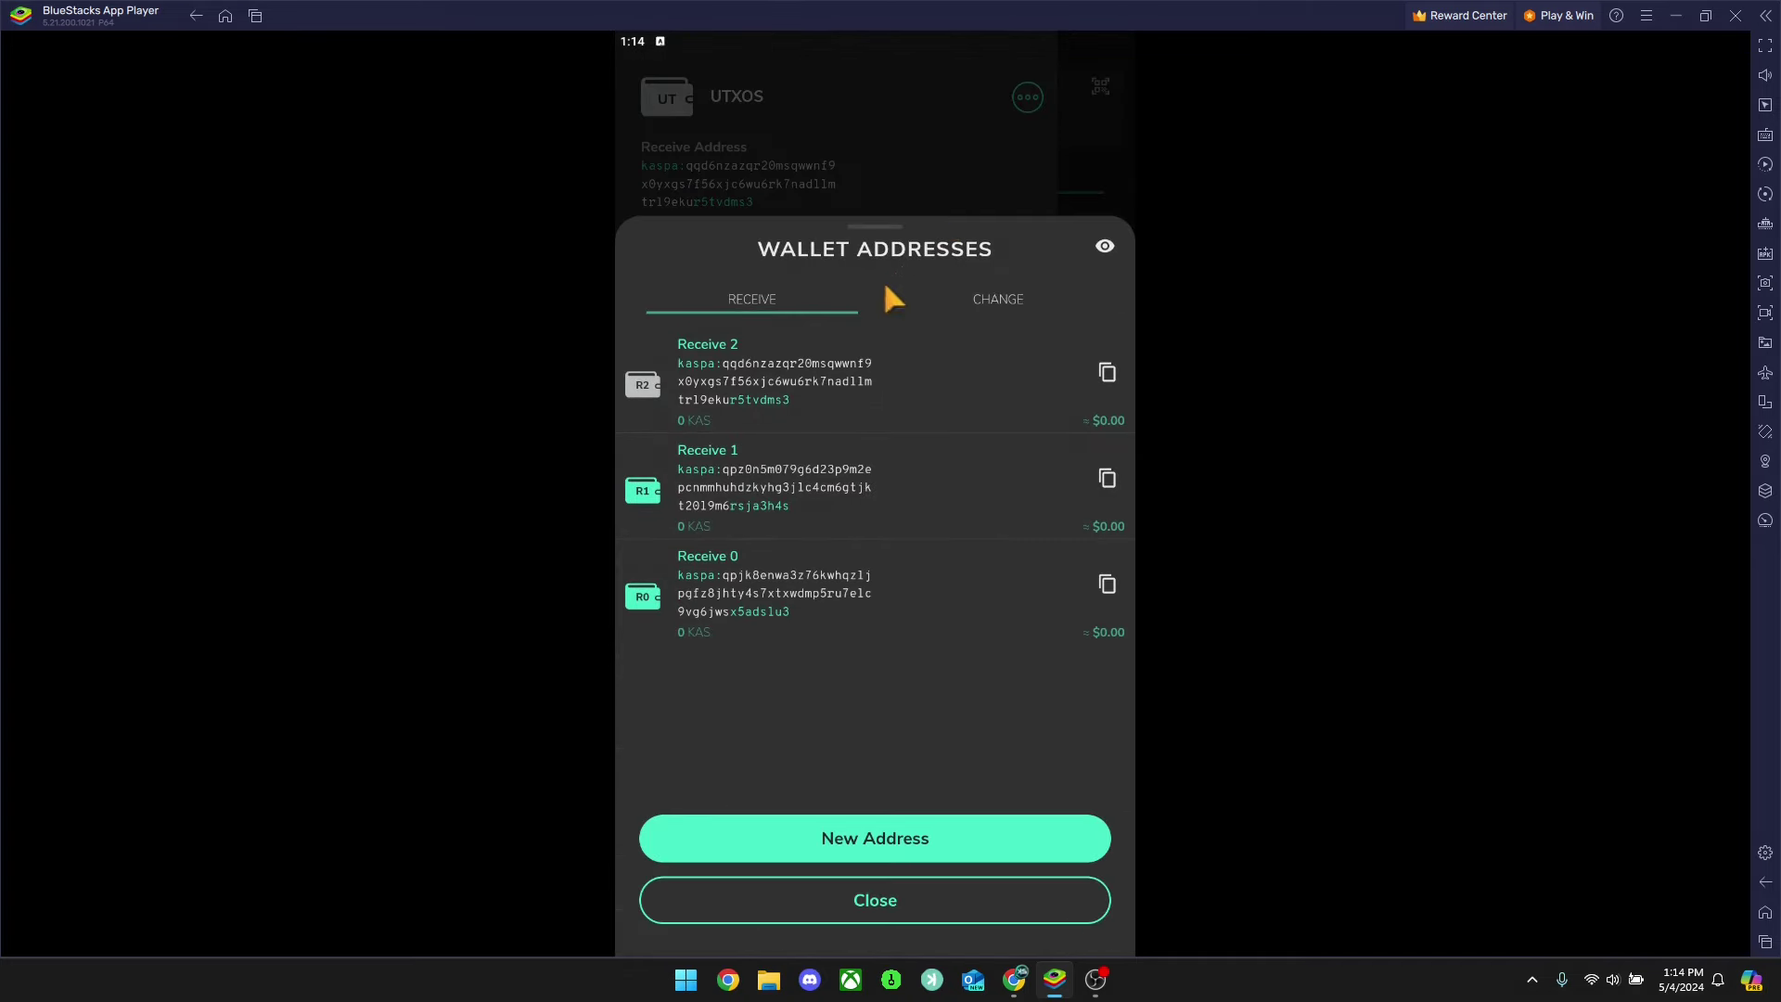
{"action": "left_click", "coordinate": [1025, 303]}
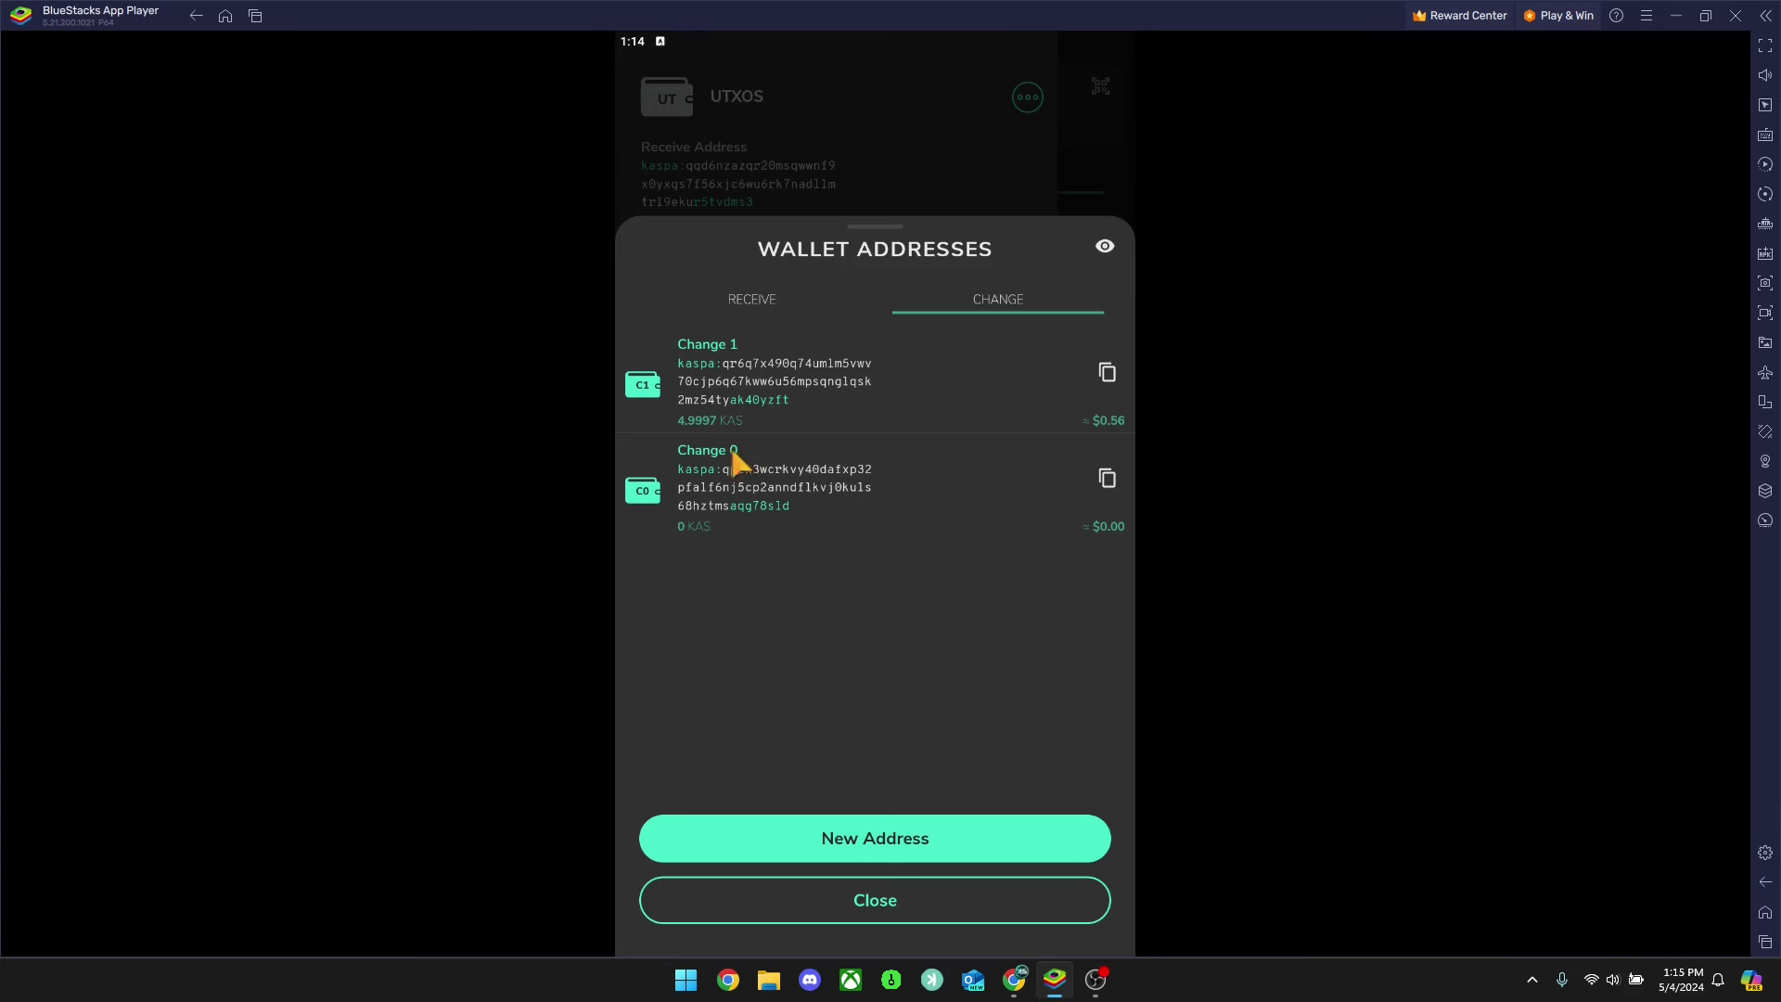
{"action": "left_click", "coordinate": [738, 298]}
{"action": "left_click_drag", "start_coordinate": [983, 341], "coordinate": [793, 714]}
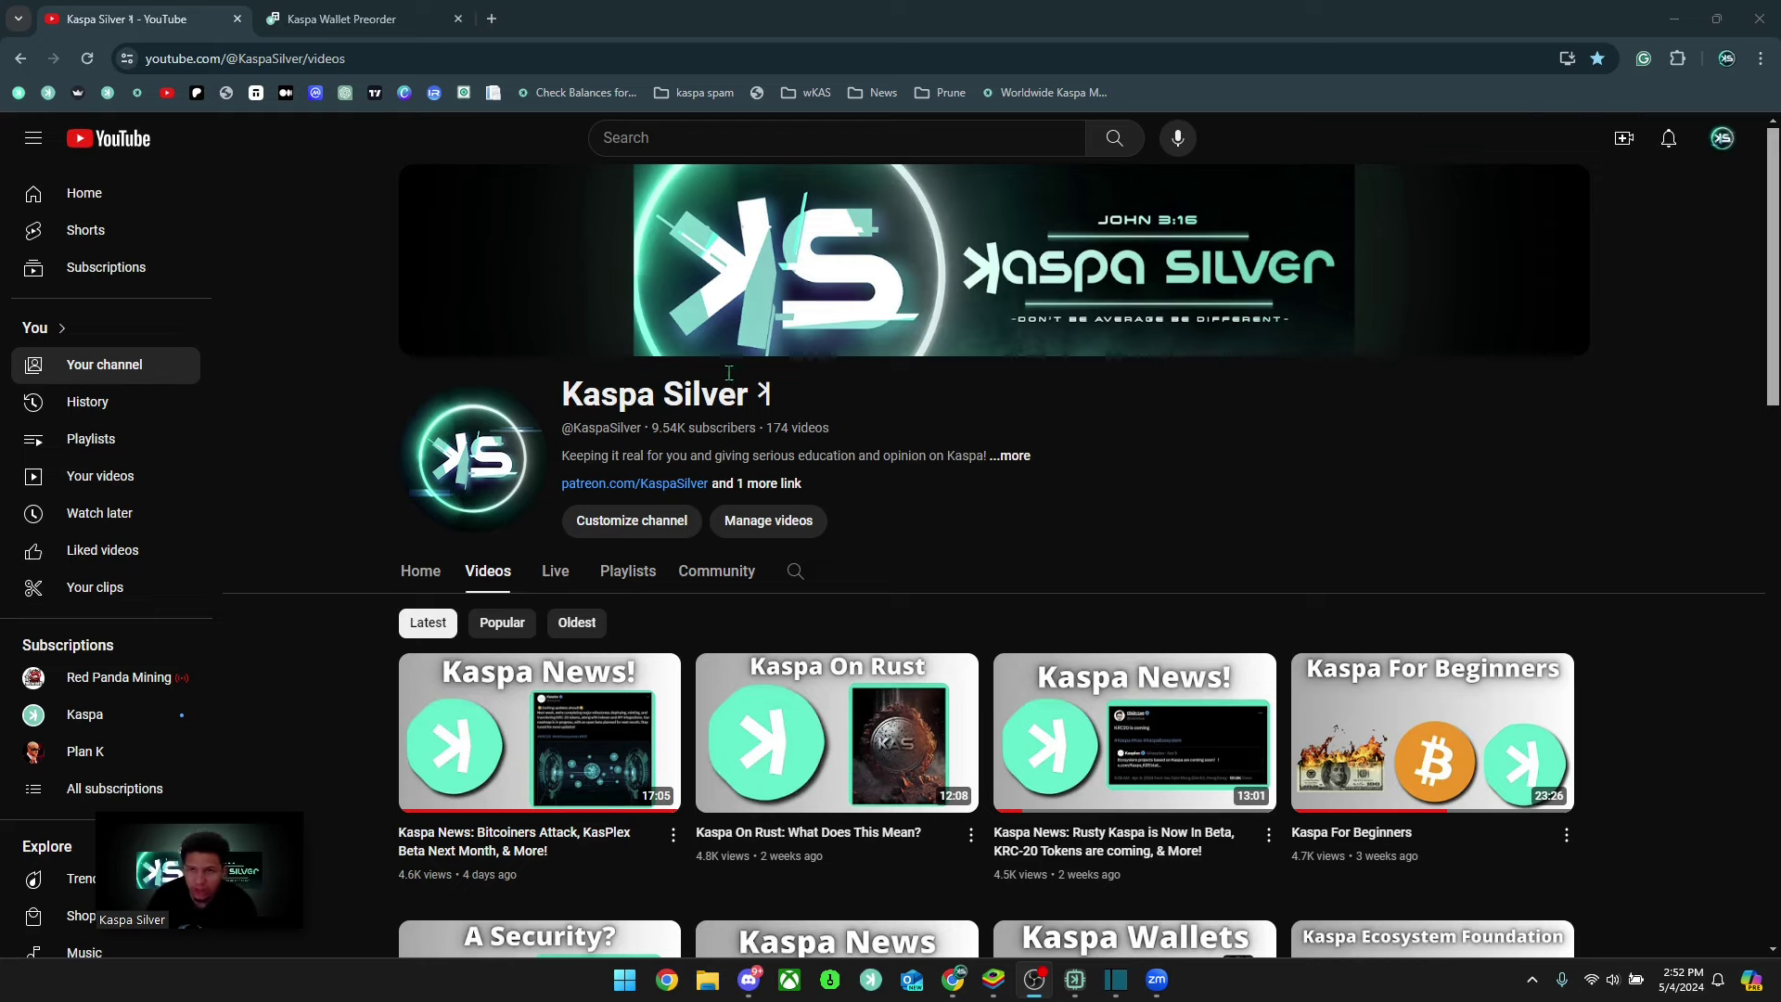
- Switch to the Kaspa Wallet Preorder tab showing 595 limited-edition wallets left
{"action": "left_click", "coordinate": [397, 28]}
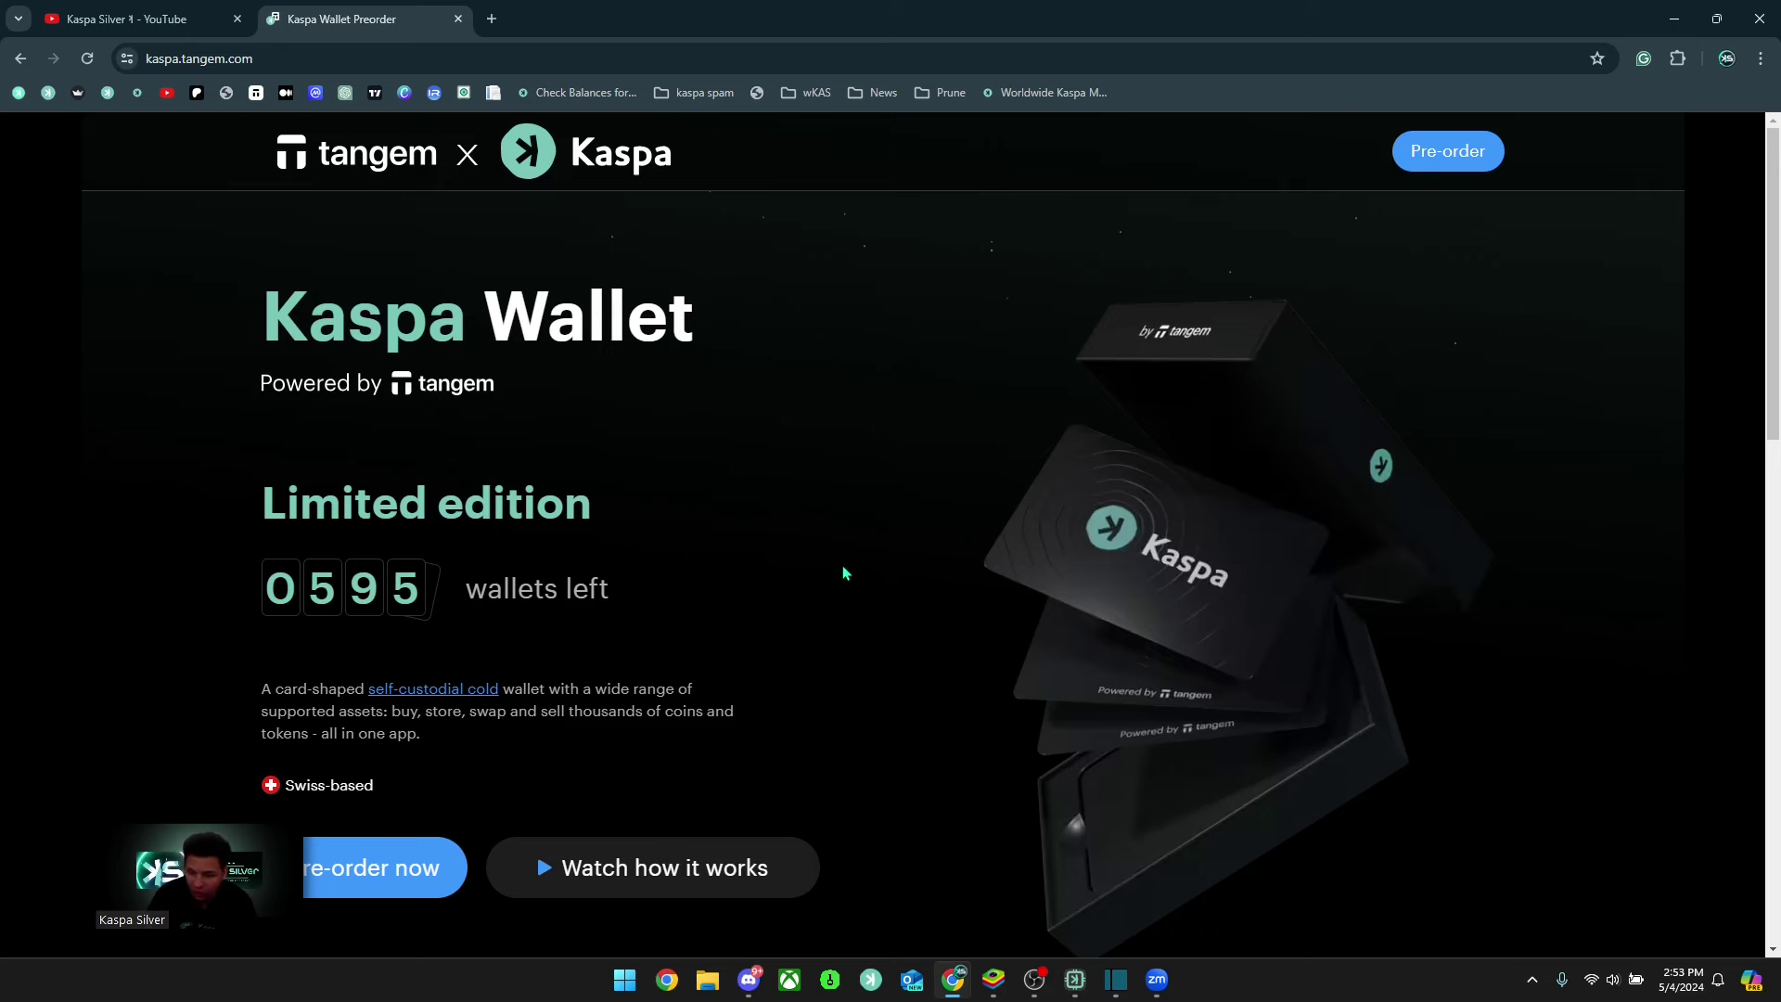
- Glance over the Tangem preorder page, then go back to the Kaspa Silver YouTube tab
{"action": "scroll", "coordinate": [733, 548], "scroll_direction": "down", "scroll_amount": 1}
{"action": "scroll", "coordinate": [730, 539], "scroll_direction": "up", "scroll_amount": 1}
{"action": "left_click", "coordinate": [149, 18]}
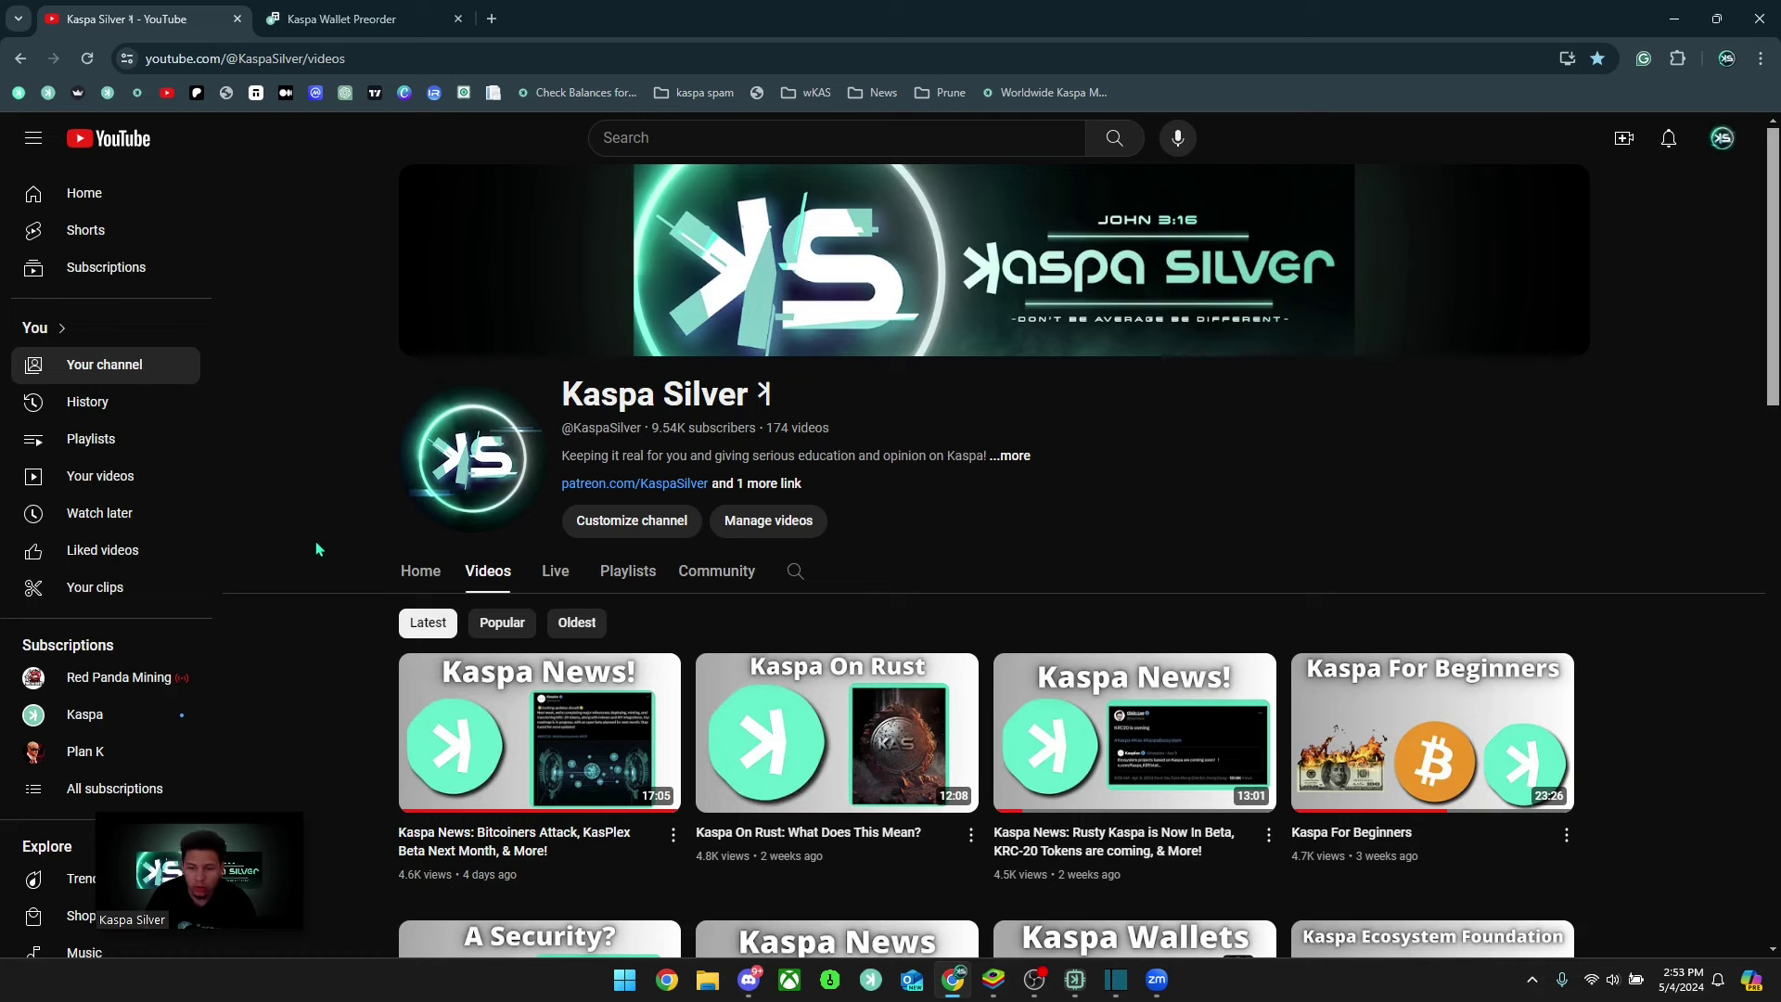